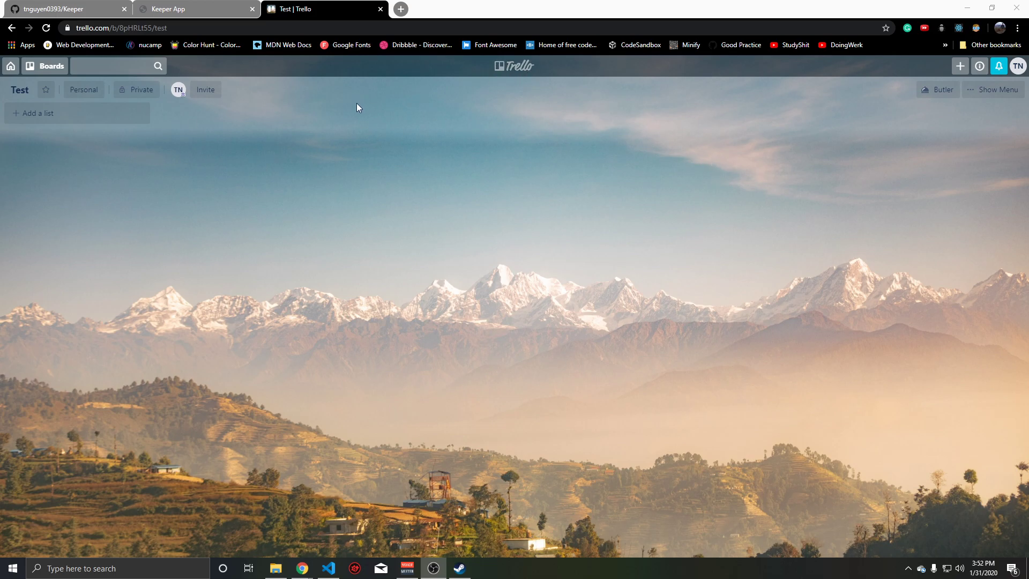
Create a Trello list 'Food that I like to eat' with the cards Sushi and Steak
{"action": "left_click", "coordinate": [67, 113]}
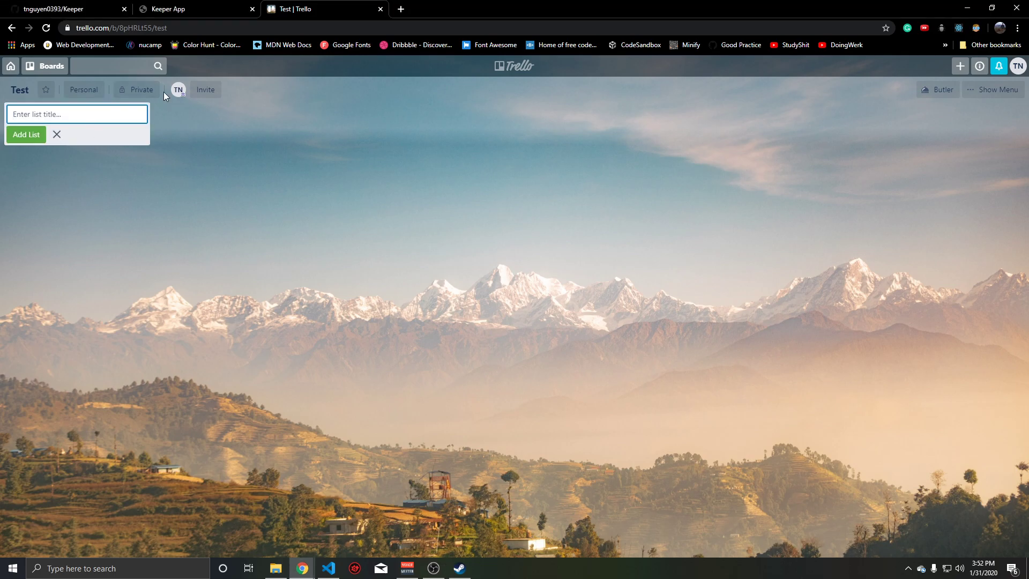
{"action": "type", "text": "Food that I like to eat"}
{"action": "key", "text": "Return"}
{"action": "left_click", "coordinate": [81, 133]}
{"action": "type", "text": "Sushi"}
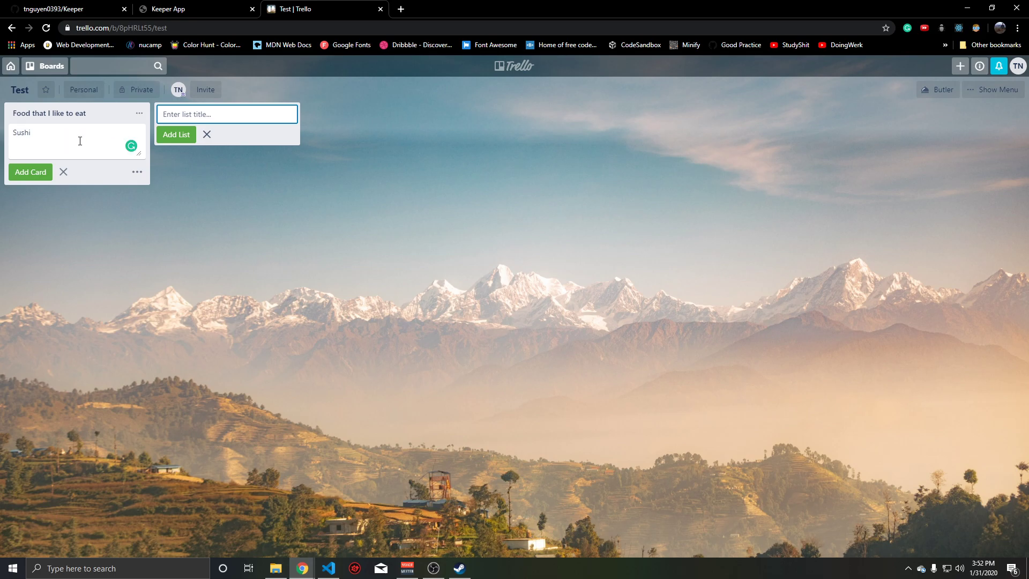
{"action": "left_click", "coordinate": [30, 172]}
{"action": "type", "text": "Steak"}
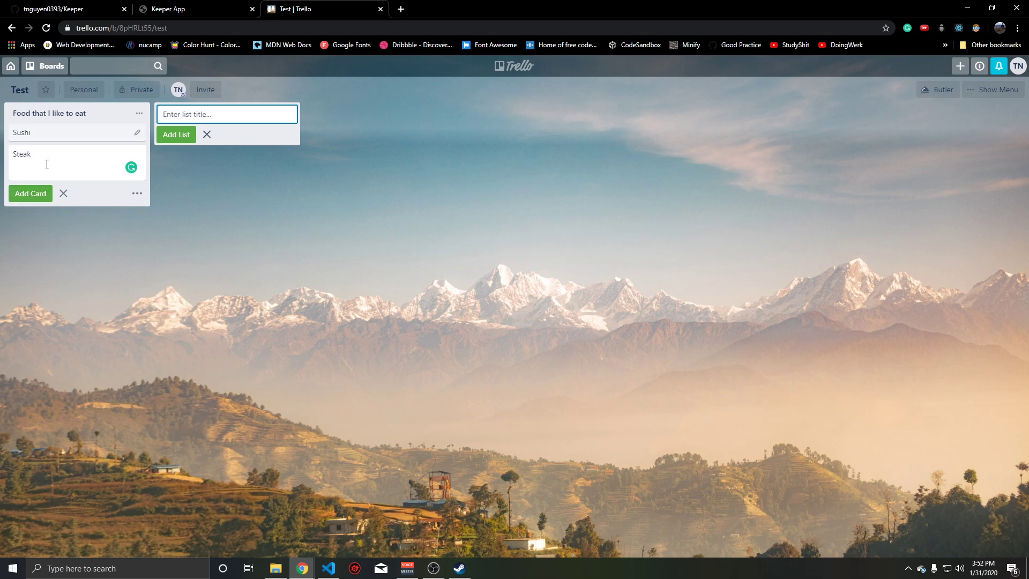
{"action": "left_click", "coordinate": [21, 194]}
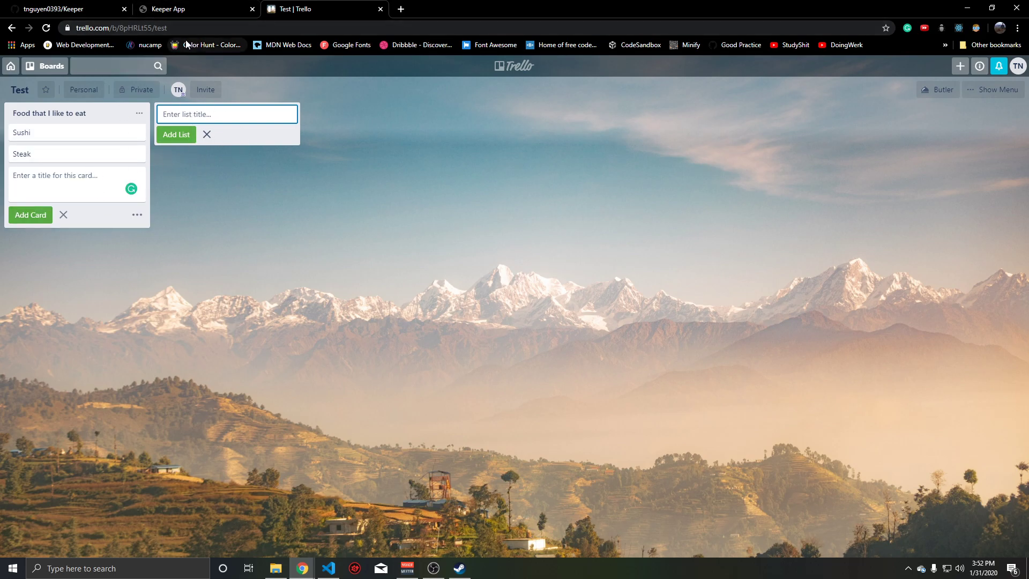
Go to the Keeper App tab and delete the 'Hi Im Card #2' note
{"action": "left_click", "coordinate": [38, 11]}
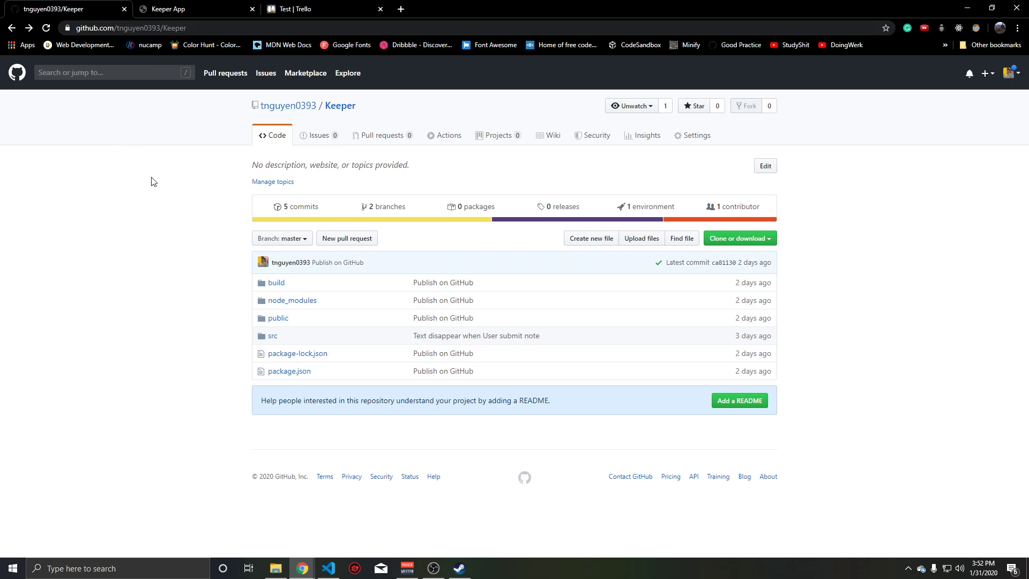
{"action": "left_click", "coordinate": [189, 15]}
{"action": "left_click", "coordinate": [276, 263]}
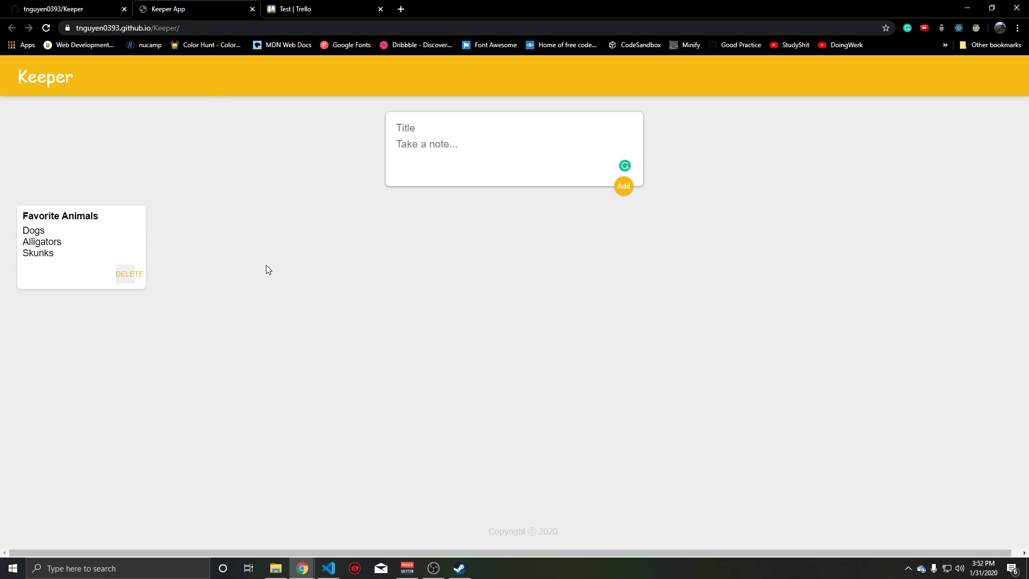
Delete the Favorite Animals note and add a 'Things to do' note listing Play golf and Talk to friends
{"action": "left_click", "coordinate": [135, 274]}
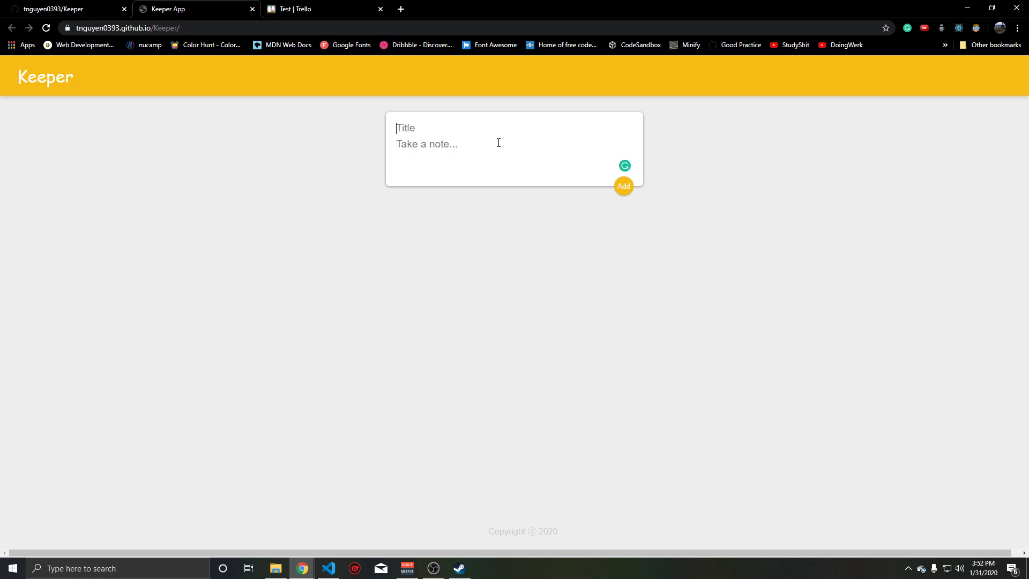
{"action": "type", "text": "Things to do"}
{"action": "key", "text": "Tab"}
{"action": "type", "text": "Play golf"}
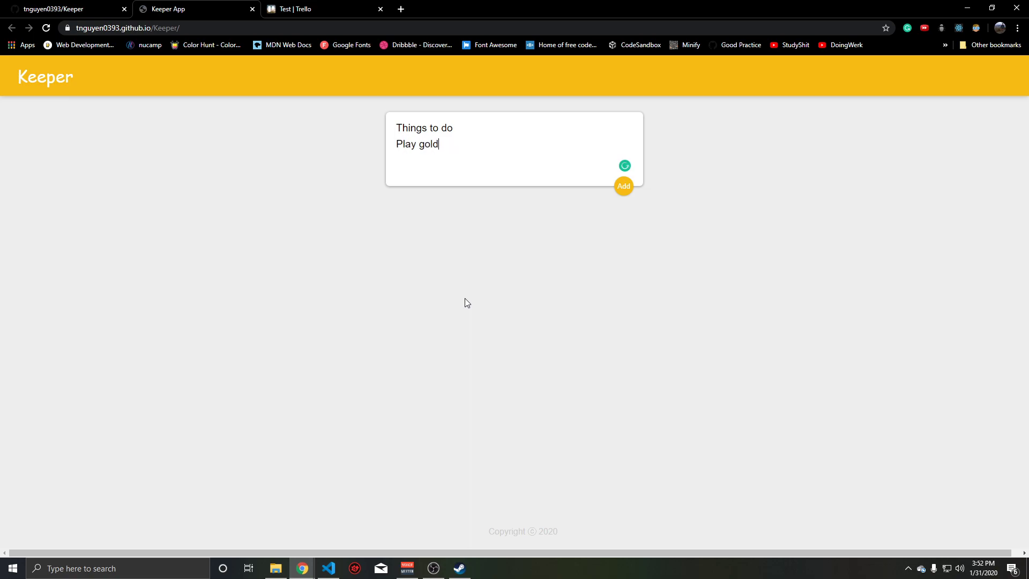
{"action": "key", "text": "Return"}
{"action": "type", "text": "Talk to friends"}
{"action": "left_click", "coordinate": [623, 186]}
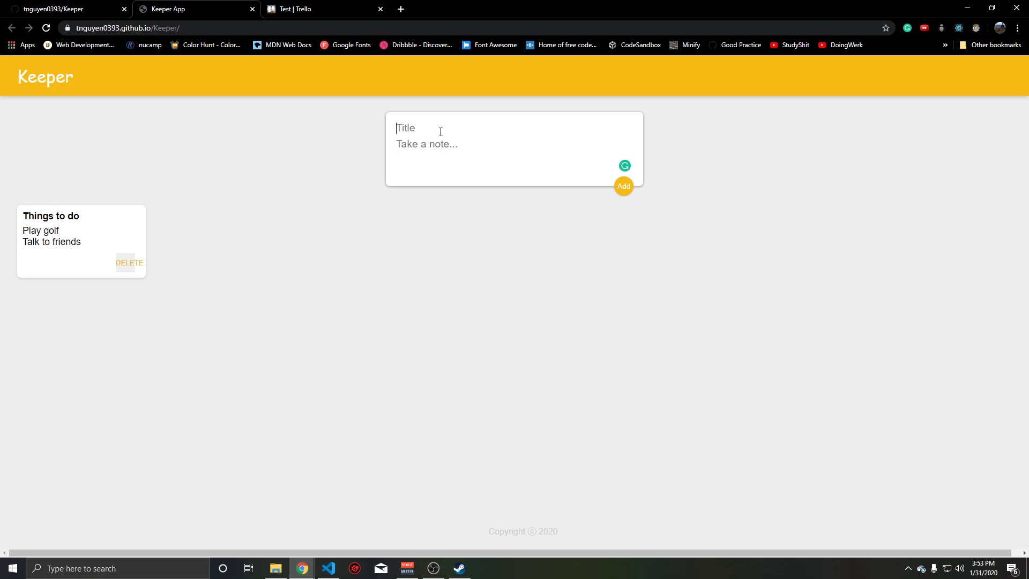
Add a note titled 'This is Note 2' with the text 'This is description in note 2'
{"action": "type", "text": "This is Note 2"}
{"action": "key", "text": "Tab"}
{"action": "type", "text": "This is description in note 2"}
{"action": "key", "text": "super"}
{"action": "left_click", "coordinate": [555, 163]}
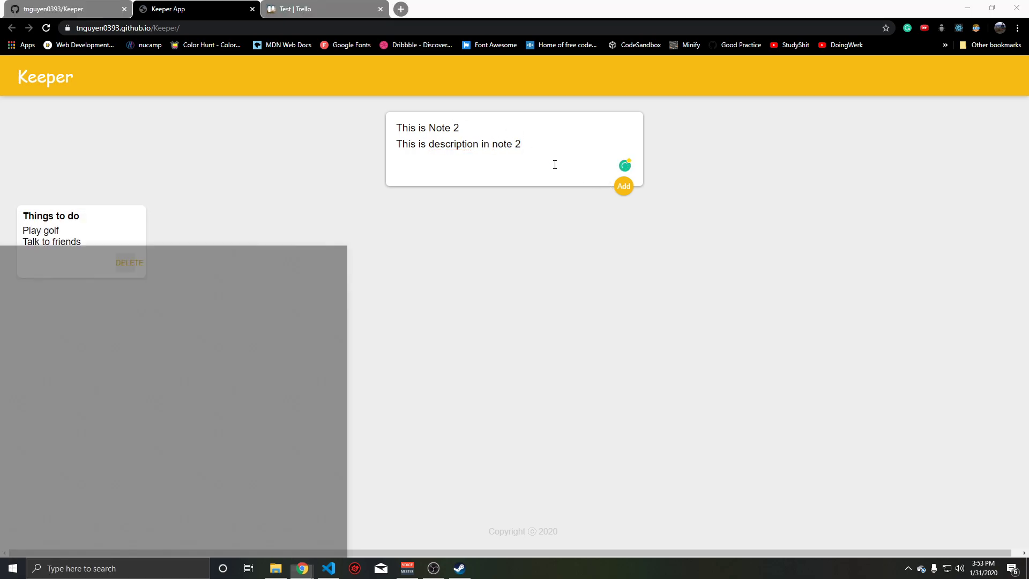
{"action": "left_click", "coordinate": [624, 189]}
Delete both new notes and minimize the Keeper browser window
{"action": "left_click_drag", "start_coordinate": [244, 232], "coordinate": [171, 206]}
{"action": "left_click", "coordinate": [163, 241]}
{"action": "left_click", "coordinate": [123, 266]}
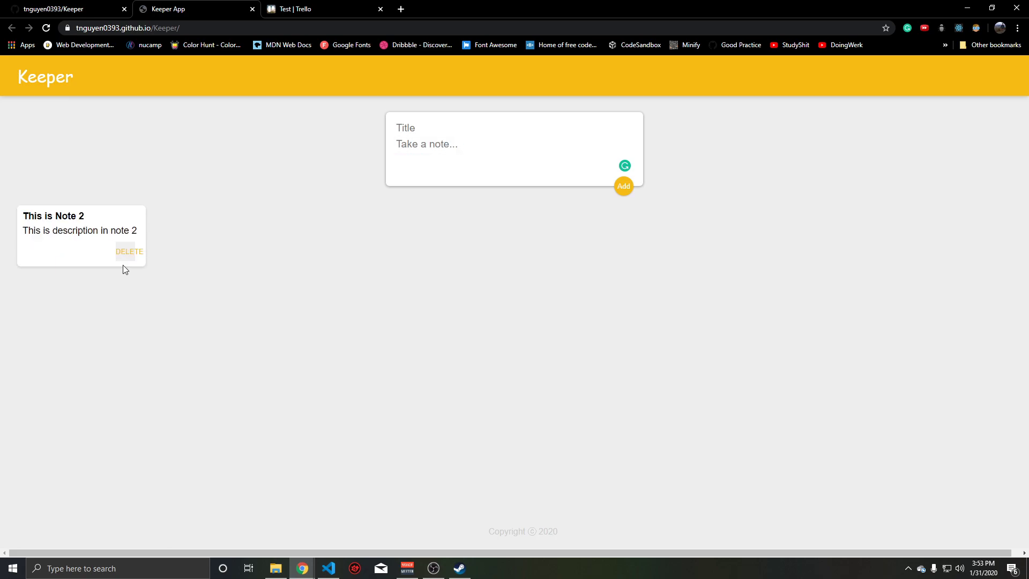
{"action": "left_click", "coordinate": [130, 262]}
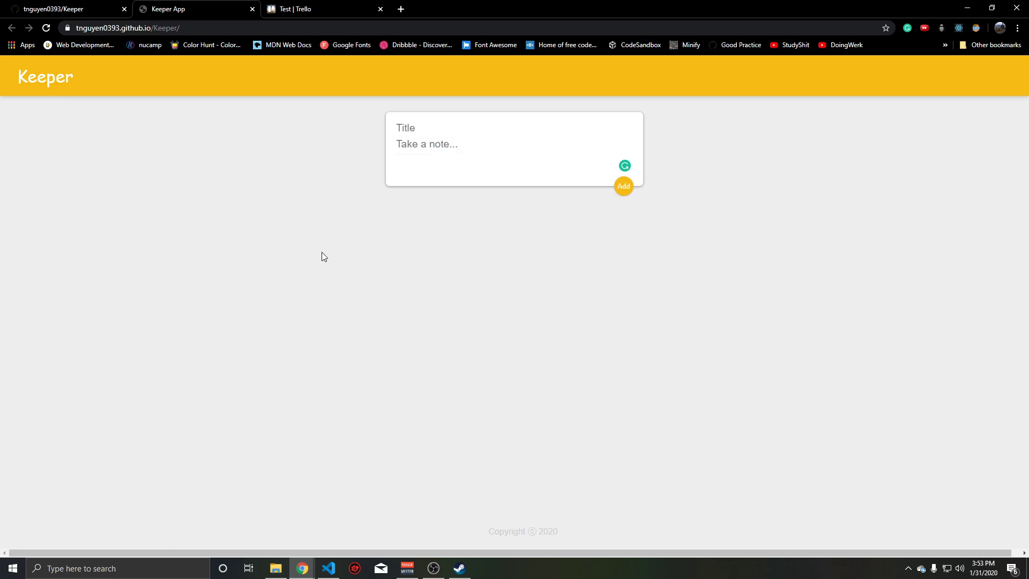
{"action": "left_click", "coordinate": [967, 7]}
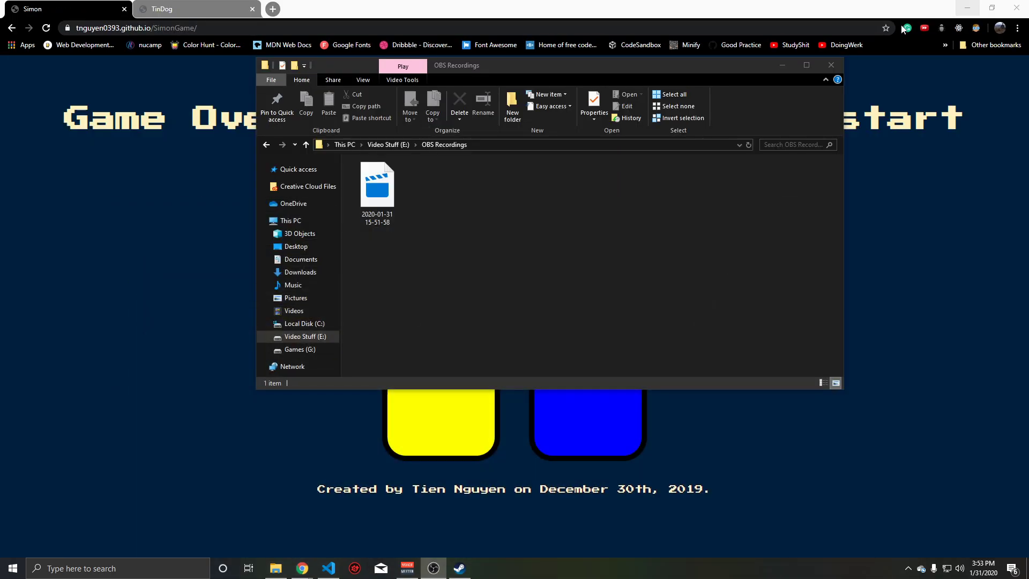
Switch to VS Code and show how index.js renders the App component
{"action": "left_click", "coordinate": [967, 8]}
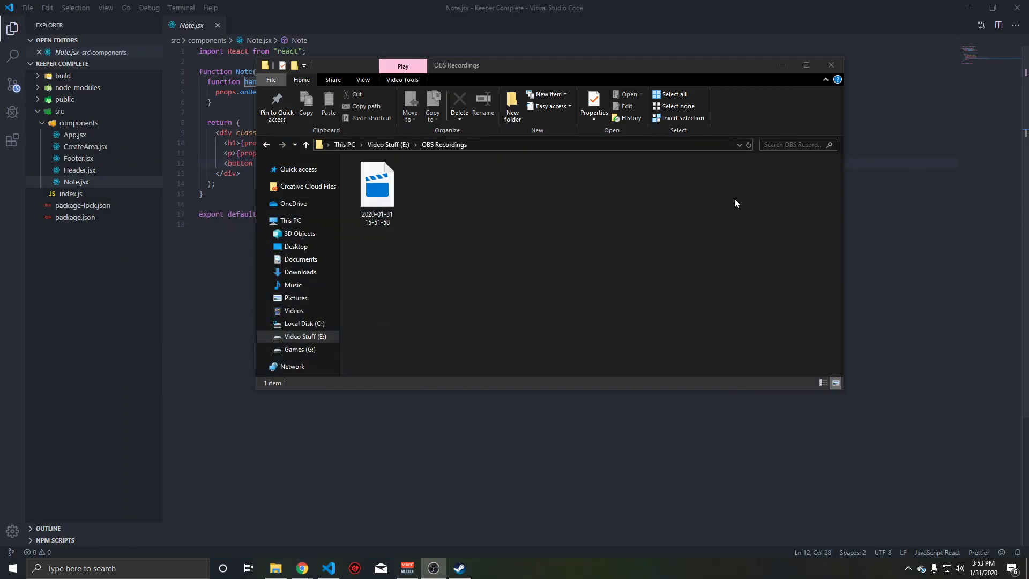
{"action": "left_click", "coordinate": [851, 287]}
{"action": "left_click", "coordinate": [86, 137]}
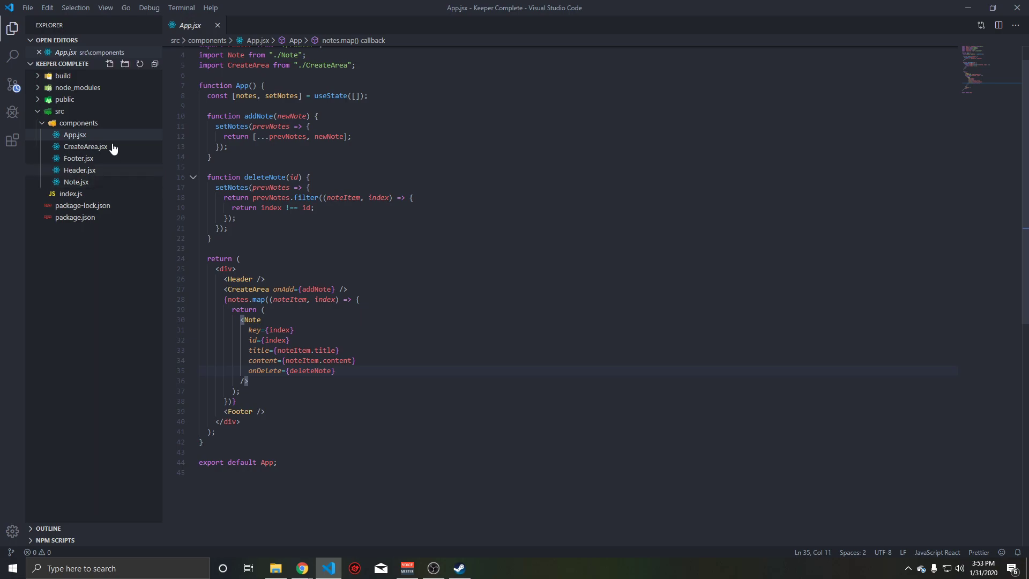
{"action": "left_click", "coordinate": [85, 194]}
{"action": "left_click", "coordinate": [268, 92]}
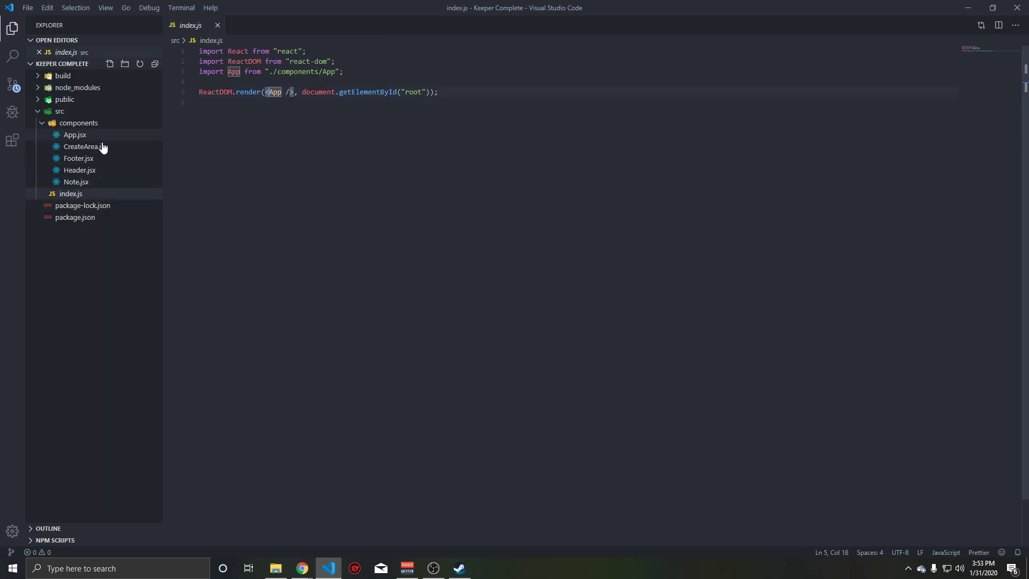
Review App.jsx's returned markup, highlighting the notes map and Footer lines, then open Footer.jsx
{"action": "left_click", "coordinate": [74, 139]}
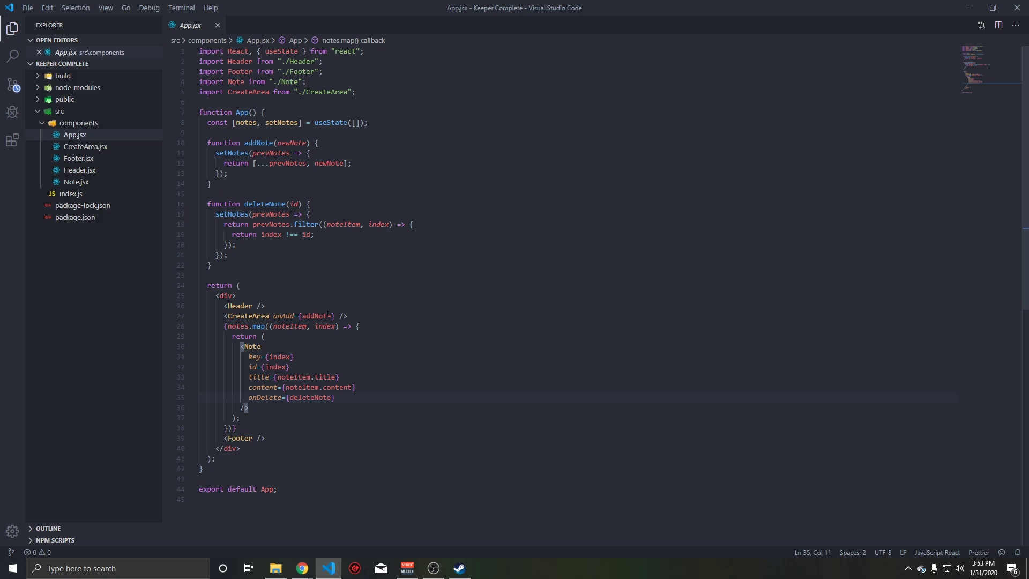
{"action": "scroll", "coordinate": [245, 293], "scroll_direction": "down", "scroll_amount": 2}
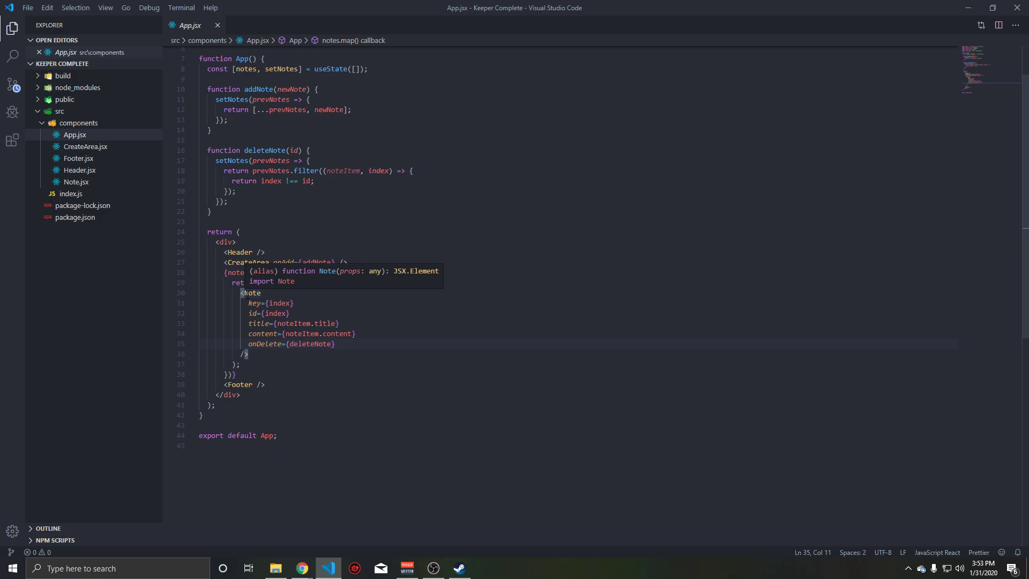
{"action": "key", "text": "Up"}
{"action": "key", "text": "Up"}
{"action": "key", "text": "Up"}
{"action": "key", "text": "Up"}
{"action": "key", "text": "Up"}
{"action": "key", "text": "Up"}
{"action": "key", "text": "Up"}
{"action": "key", "text": "Up"}
{"action": "key", "text": "Up"}
{"action": "key", "text": "Up"}
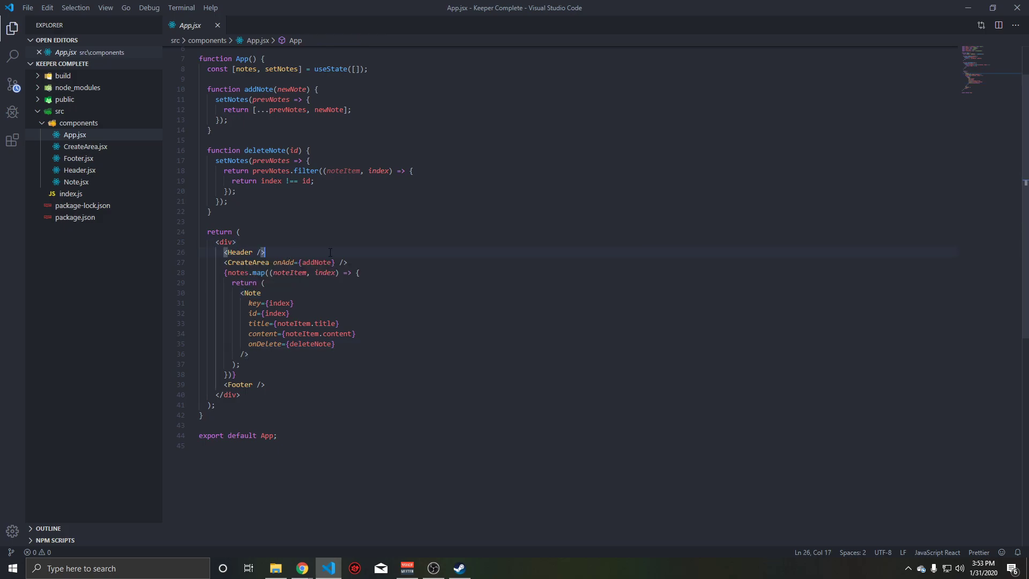
{"action": "left_click_drag", "start_coordinate": [265, 384], "coordinate": [150, 379]}
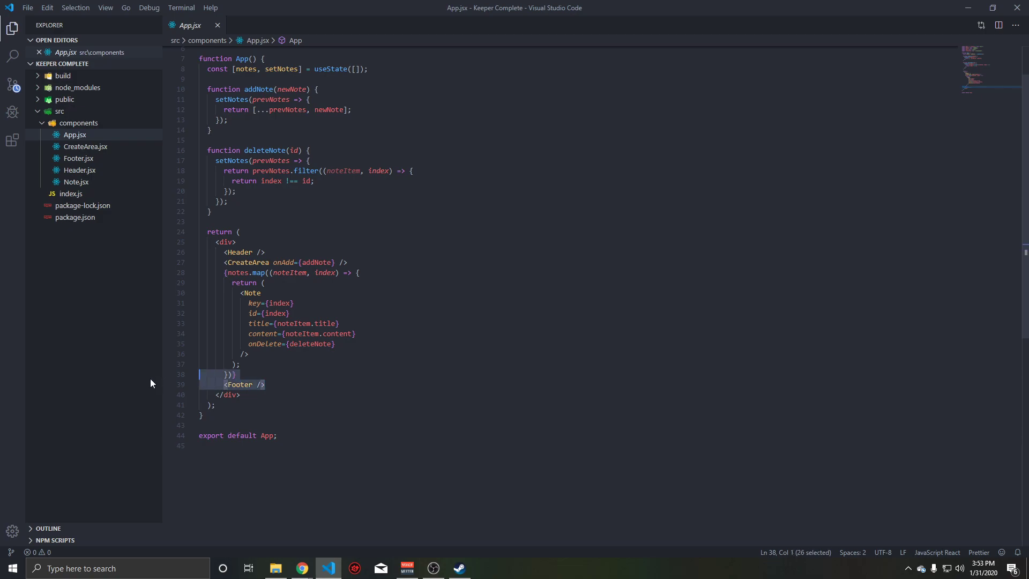
{"action": "left_click", "coordinate": [85, 159]}
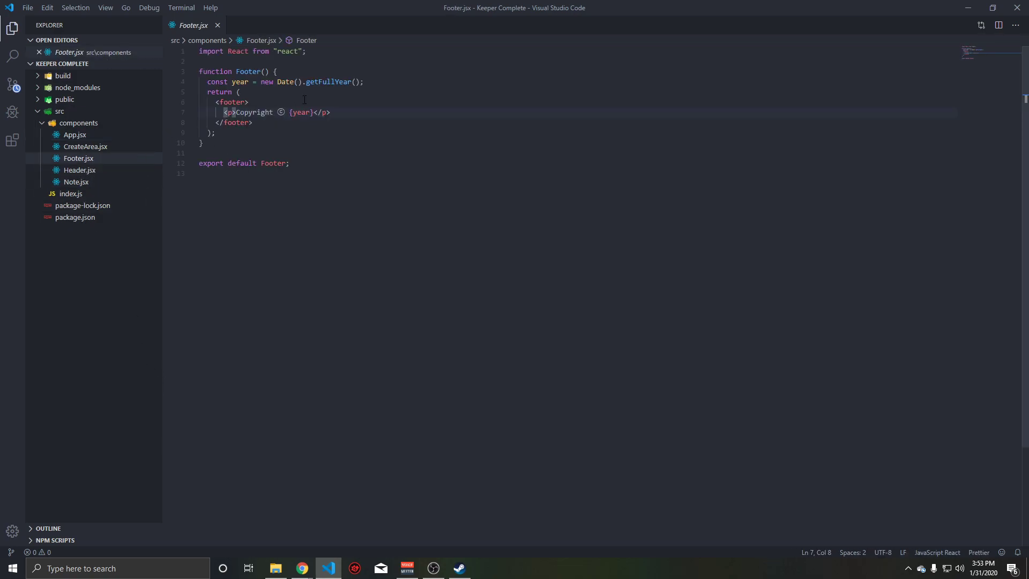
Walk through Footer.jsx, highlighting its markup and the line computing the current year
{"action": "left_click", "coordinate": [286, 147]}
{"action": "left_click_drag", "start_coordinate": [264, 127], "coordinate": [192, 102]}
{"action": "left_click", "coordinate": [202, 143]}
{"action": "left_click", "coordinate": [330, 112]}
{"action": "left_click_drag", "start_coordinate": [369, 82], "coordinate": [193, 82]}
{"action": "left_click", "coordinate": [242, 92]}
{"action": "left_click", "coordinate": [306, 112]}
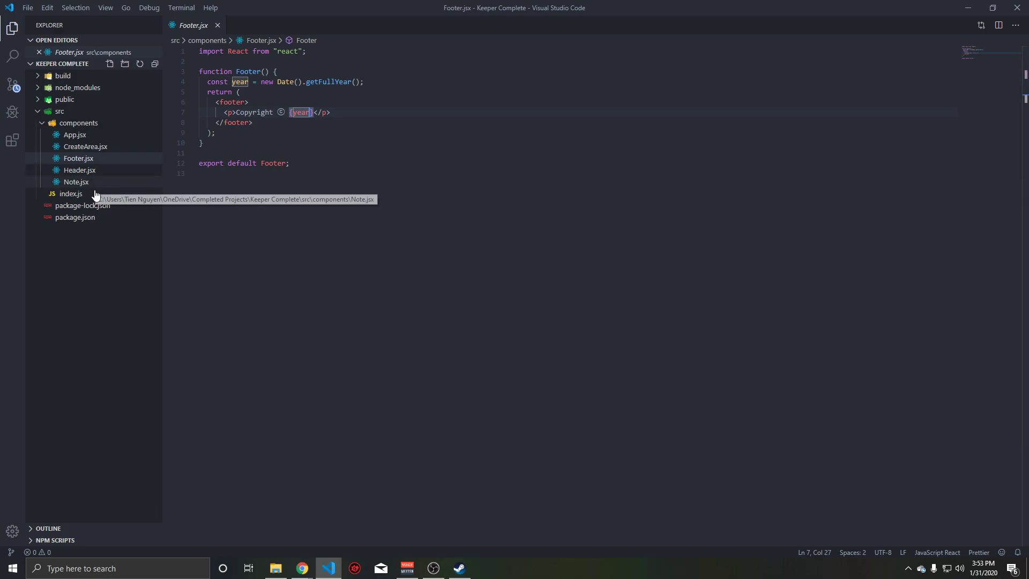
Glance at Note.jsx, highlight the Keeper h1 in Header.jsx, then return to App.jsx
{"action": "left_click", "coordinate": [97, 184]}
{"action": "left_click", "coordinate": [106, 165]}
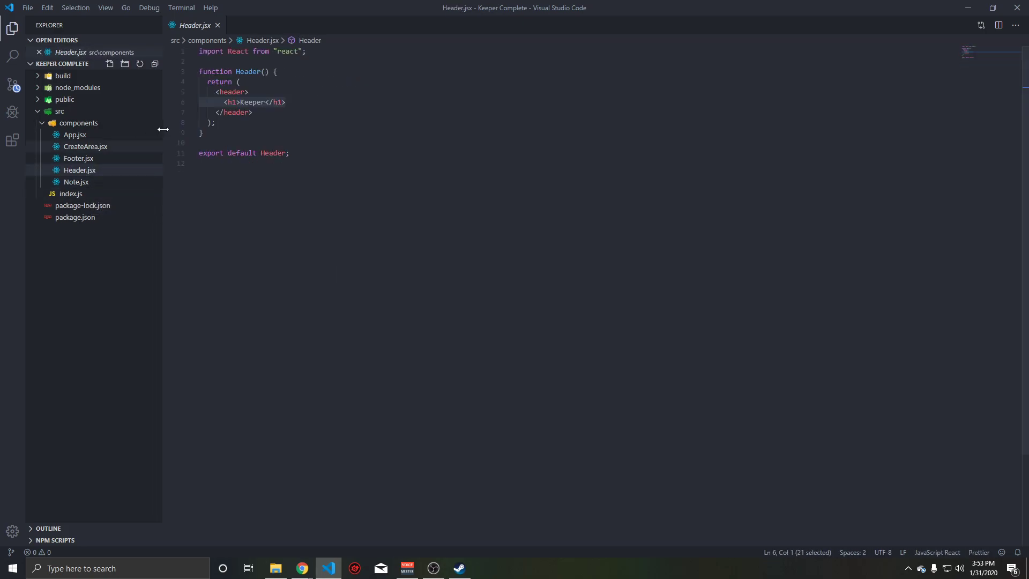
{"action": "left_click_drag", "start_coordinate": [286, 102], "coordinate": [197, 102]}
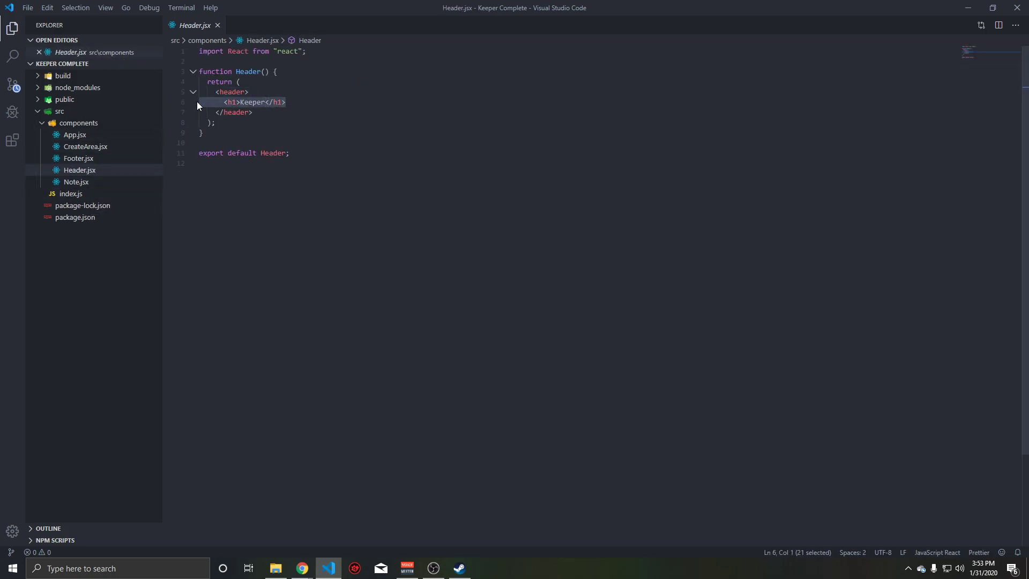
{"action": "left_click", "coordinate": [263, 112]}
{"action": "left_click", "coordinate": [75, 135]}
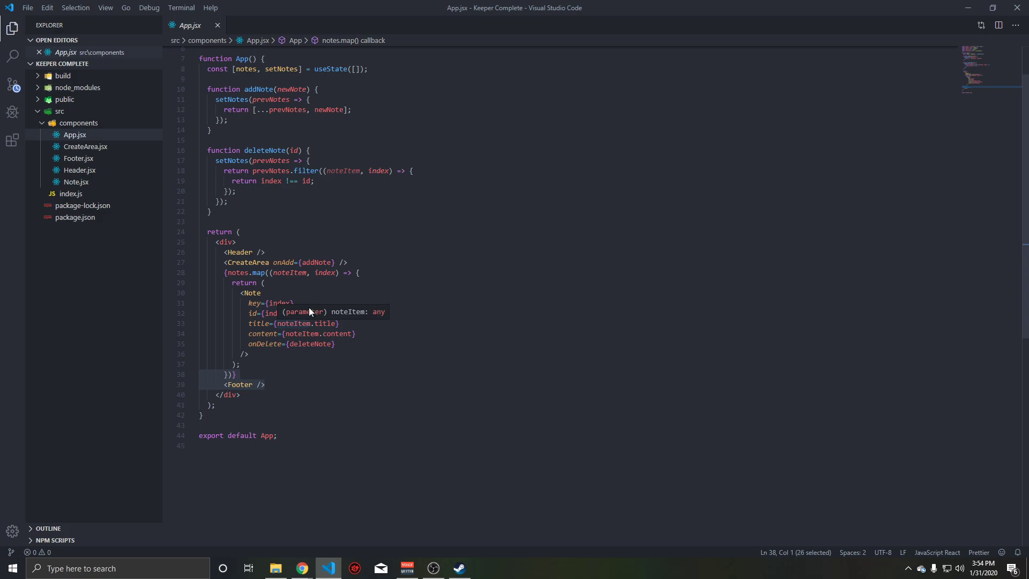
Highlight the <CreateArea onAdd={addNote} /> line in App.jsx and open CreateArea.jsx
{"action": "left_click", "coordinate": [268, 272]}
{"action": "left_click", "coordinate": [265, 283]}
{"action": "left_click_drag", "start_coordinate": [348, 262], "coordinate": [204, 262]}
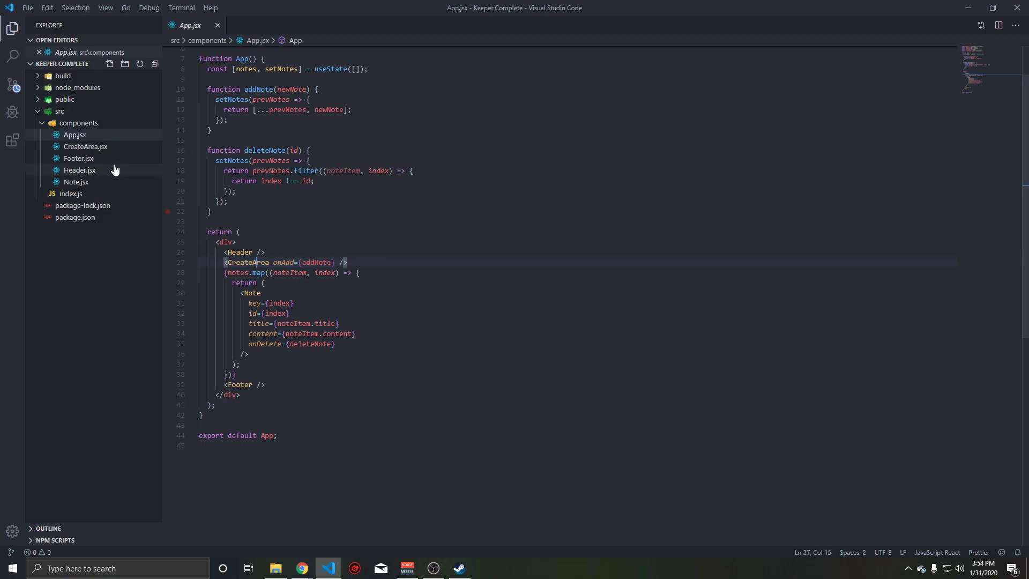
{"action": "left_click", "coordinate": [85, 146]}
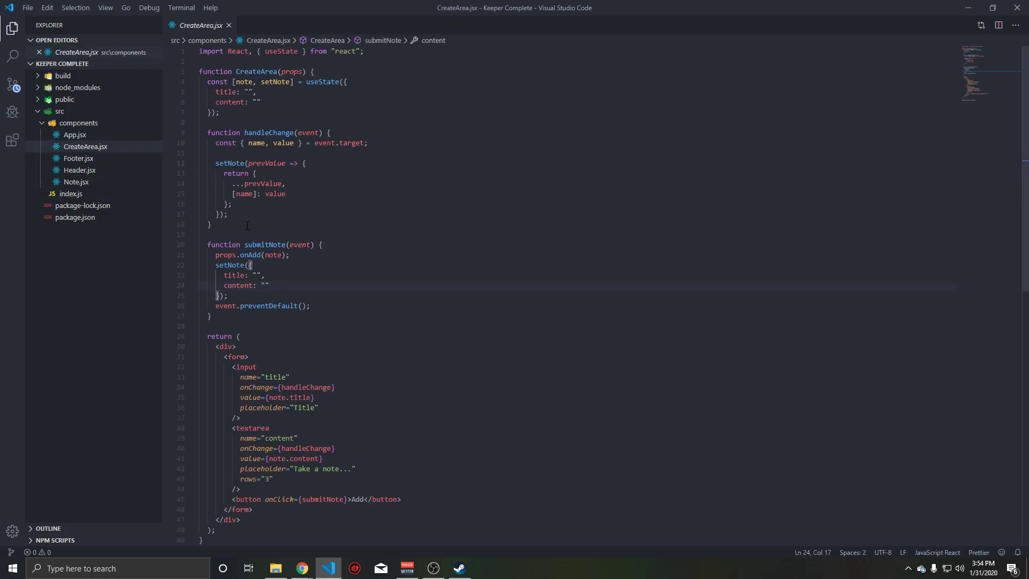
Explain CreateArea's handleChange, pointing out the event target and the computed [name] key in setNote
{"action": "scroll", "coordinate": [298, 253], "scroll_direction": "down", "scroll_amount": 3}
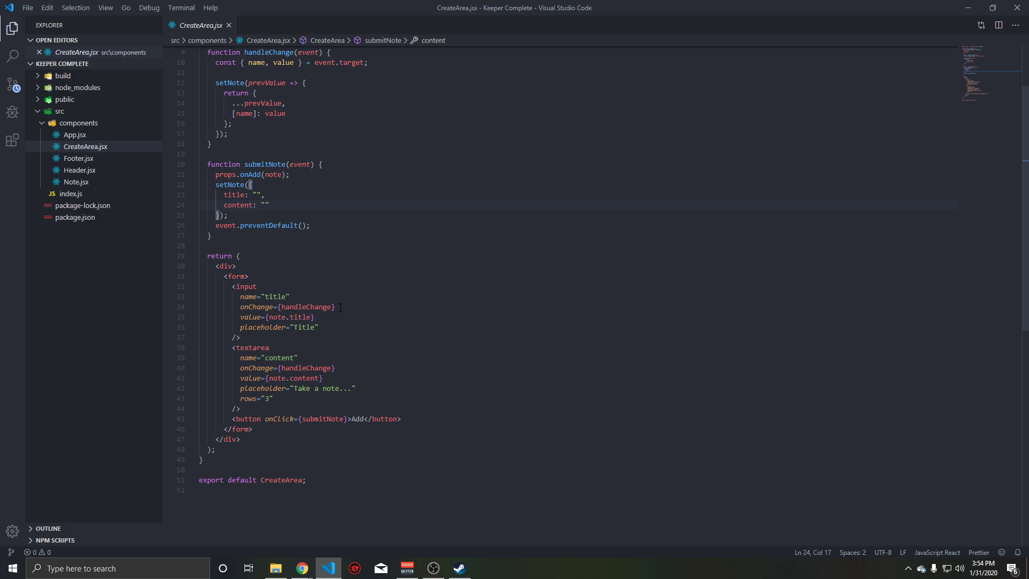
{"action": "left_click_drag", "start_coordinate": [338, 308], "coordinate": [282, 308]}
{"action": "scroll", "coordinate": [252, 288], "scroll_direction": "up", "scroll_amount": 3}
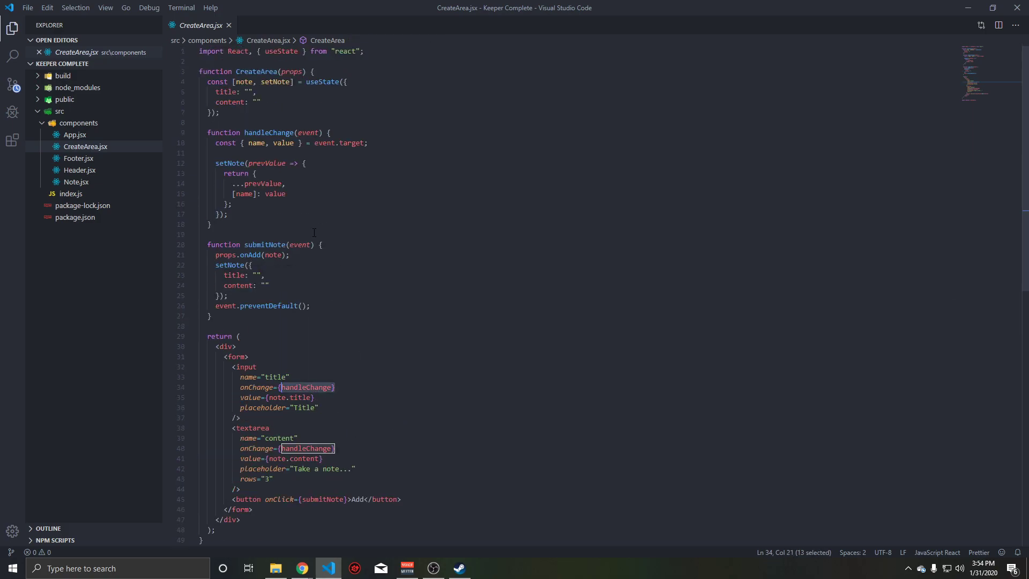
{"action": "left_click", "coordinate": [341, 143]}
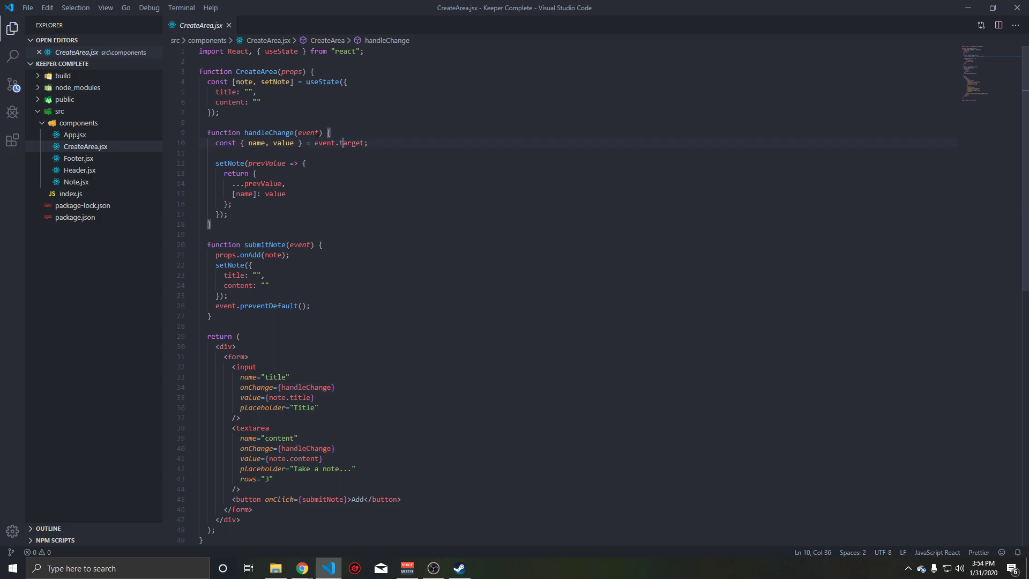
{"action": "left_click", "coordinate": [258, 194]}
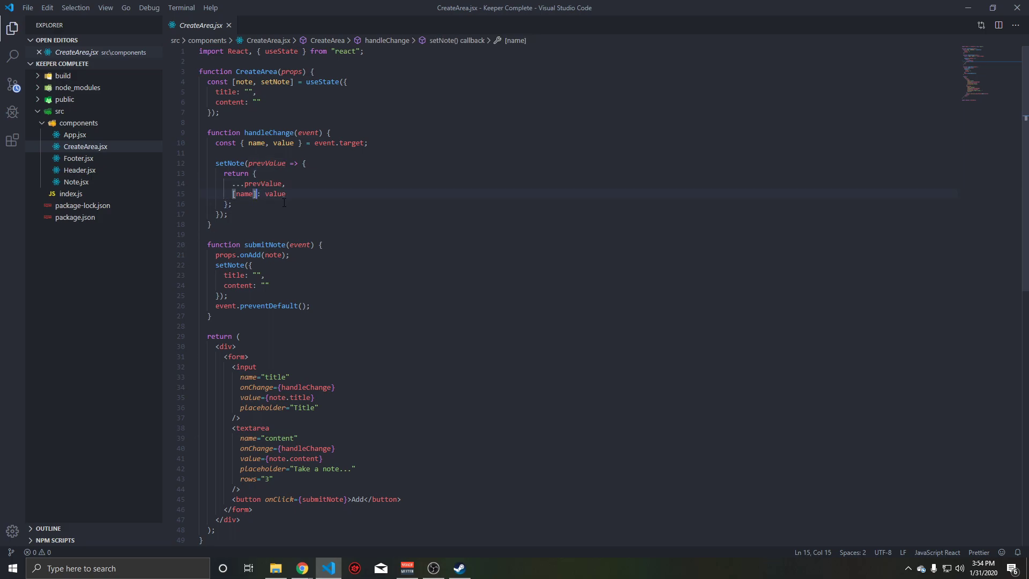
Review submitNote, its Add button wiring and the title/content reset lines, then open Note.jsx
{"action": "scroll", "coordinate": [284, 204], "scroll_direction": "down", "scroll_amount": 3}
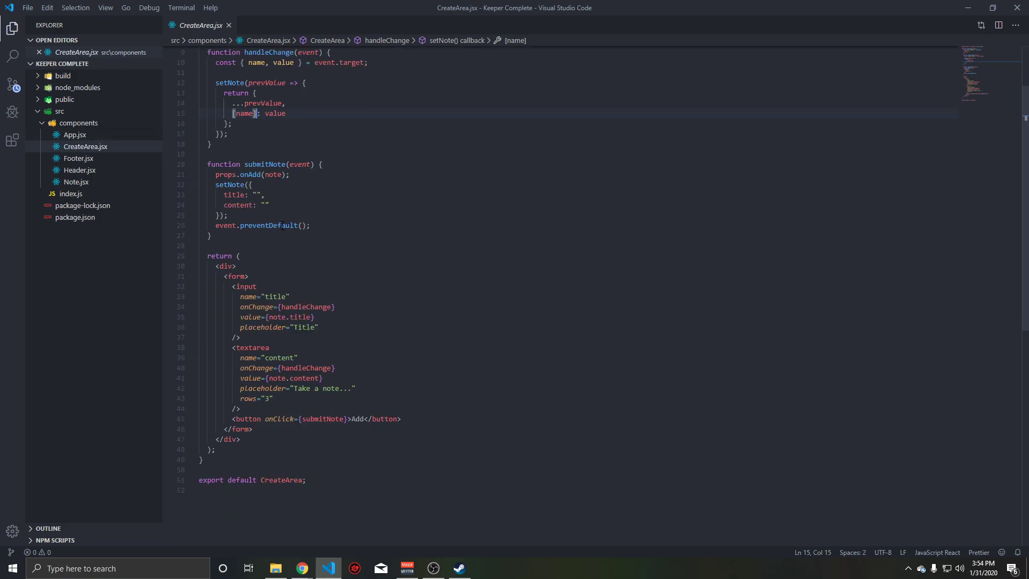
{"action": "left_click_drag", "start_coordinate": [269, 205], "coordinate": [207, 195]}
{"action": "left_click", "coordinate": [227, 215]}
{"action": "scroll", "coordinate": [366, 332], "scroll_direction": "down", "scroll_amount": 3}
{"action": "left_click", "coordinate": [343, 338]}
{"action": "scroll", "coordinate": [320, 339], "scroll_direction": "up", "scroll_amount": 2}
{"action": "left_click_drag", "start_coordinate": [269, 177], "coordinate": [200, 168]}
{"action": "scroll", "coordinate": [271, 205], "scroll_direction": "up", "scroll_amount": 1}
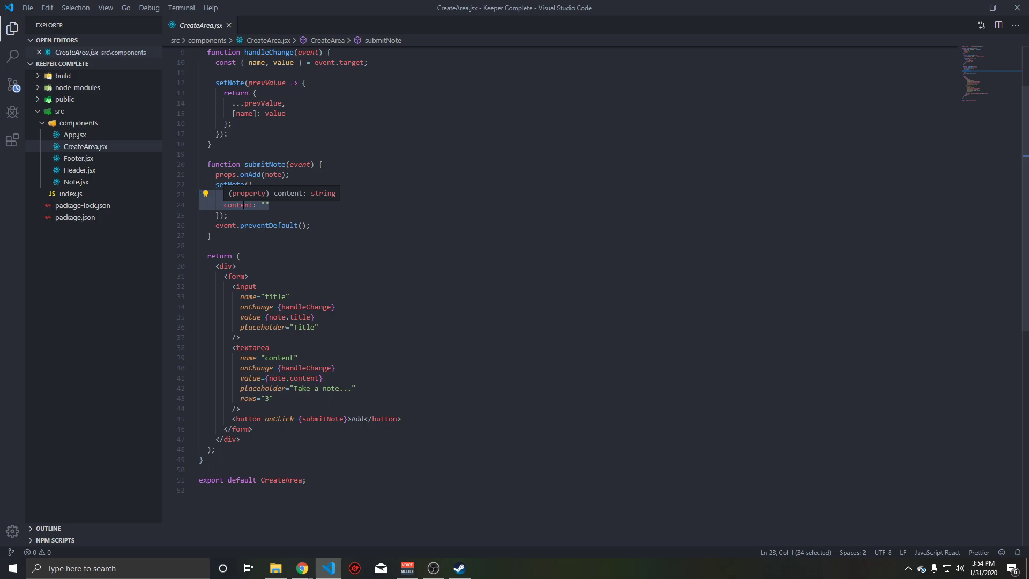
{"action": "left_click", "coordinate": [257, 246]}
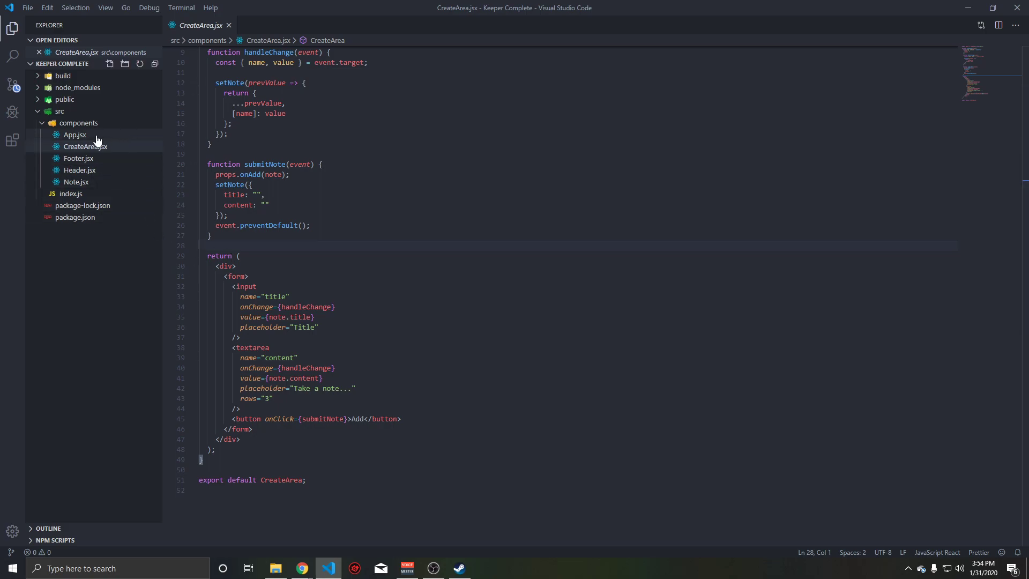
{"action": "scroll", "coordinate": [247, 144], "scroll_direction": "up", "scroll_amount": 1}
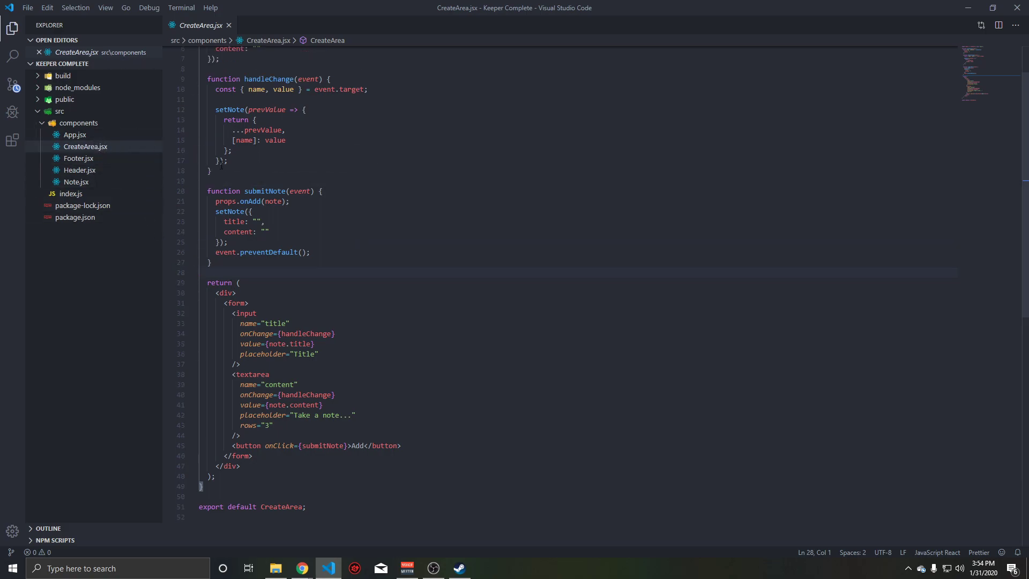
{"action": "left_click", "coordinate": [76, 181]}
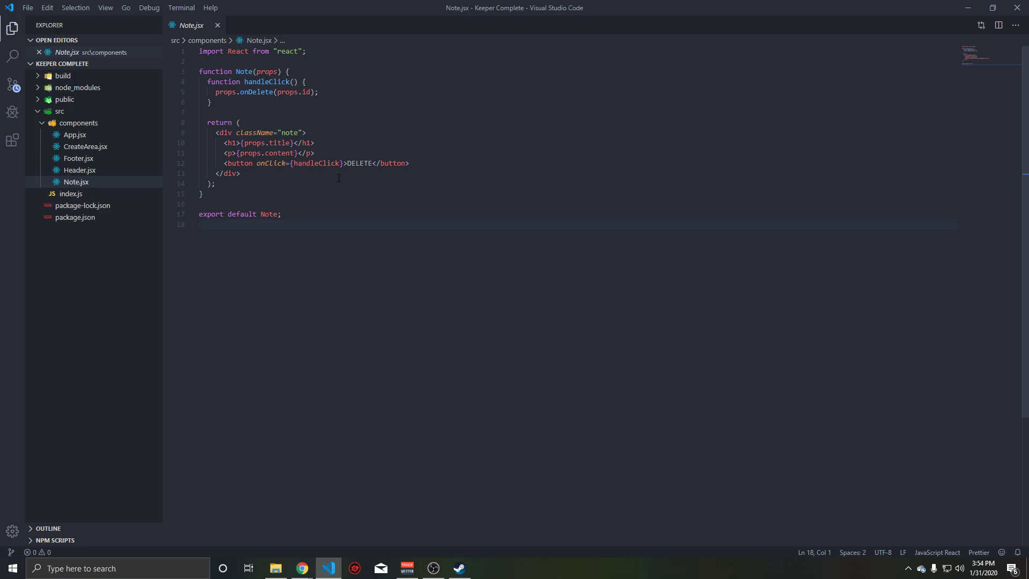
Trace Note's DELETE handleClick to App's deleteNote filter and the onDelete prop
{"action": "left_click", "coordinate": [328, 163]}
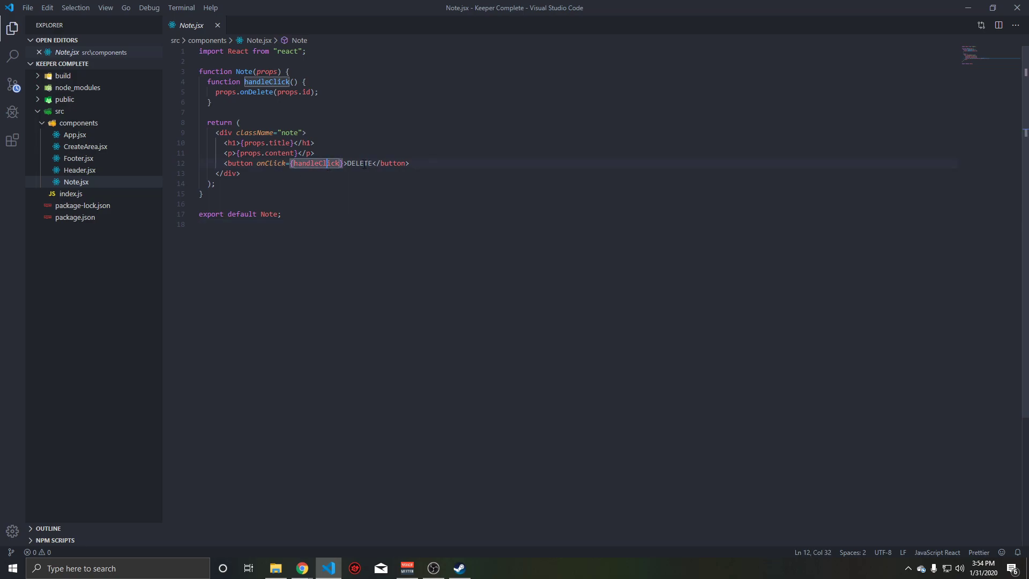
{"action": "left_click", "coordinate": [269, 82]}
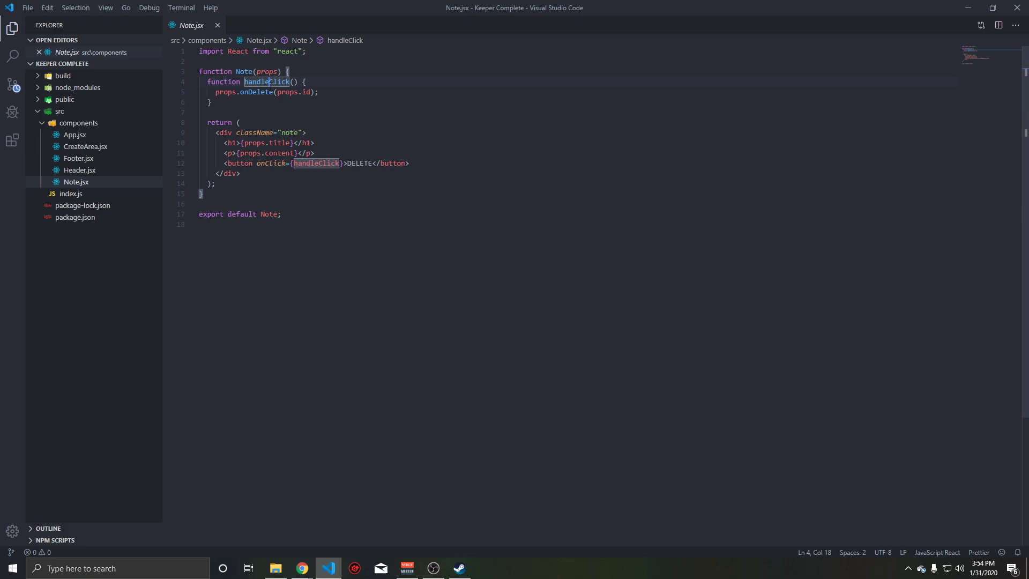
{"action": "left_click", "coordinate": [90, 138]}
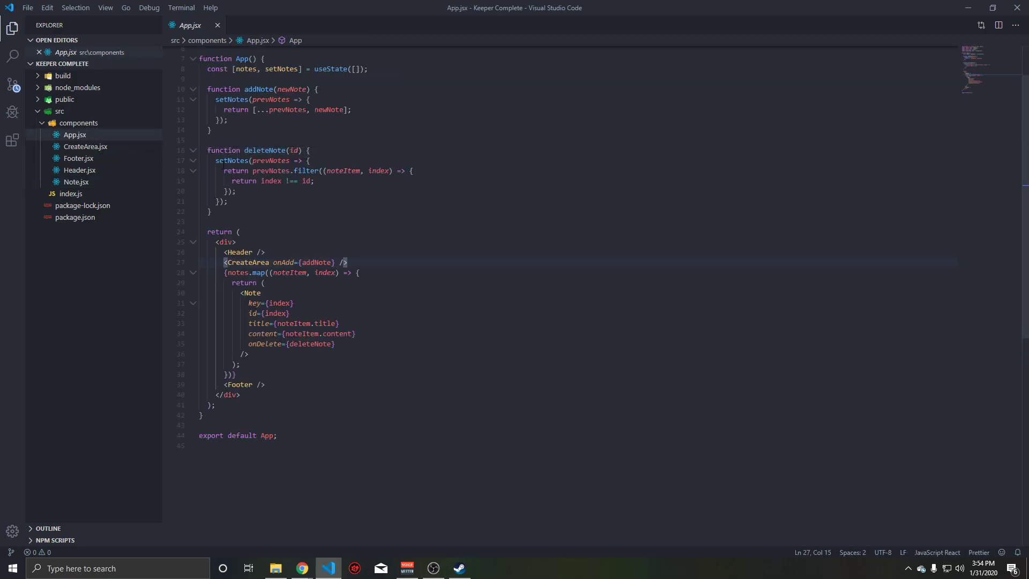
{"action": "left_click_drag", "start_coordinate": [317, 157], "coordinate": [200, 150]}
{"action": "left_click", "coordinate": [263, 283]}
{"action": "scroll", "coordinate": [304, 297], "scroll_direction": "down", "scroll_amount": 1}
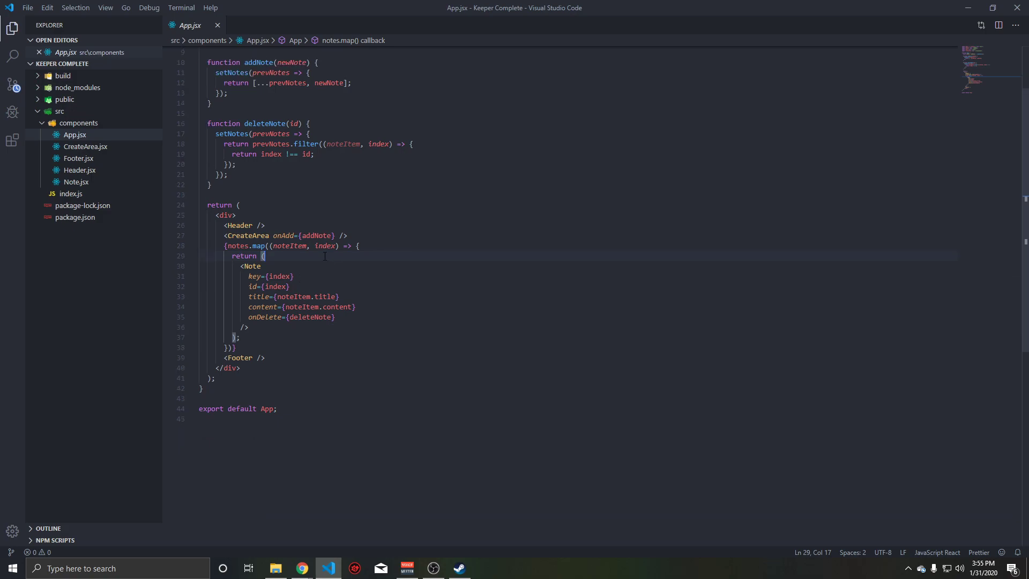
{"action": "left_click", "coordinate": [302, 316]}
{"action": "left_click", "coordinate": [314, 317]}
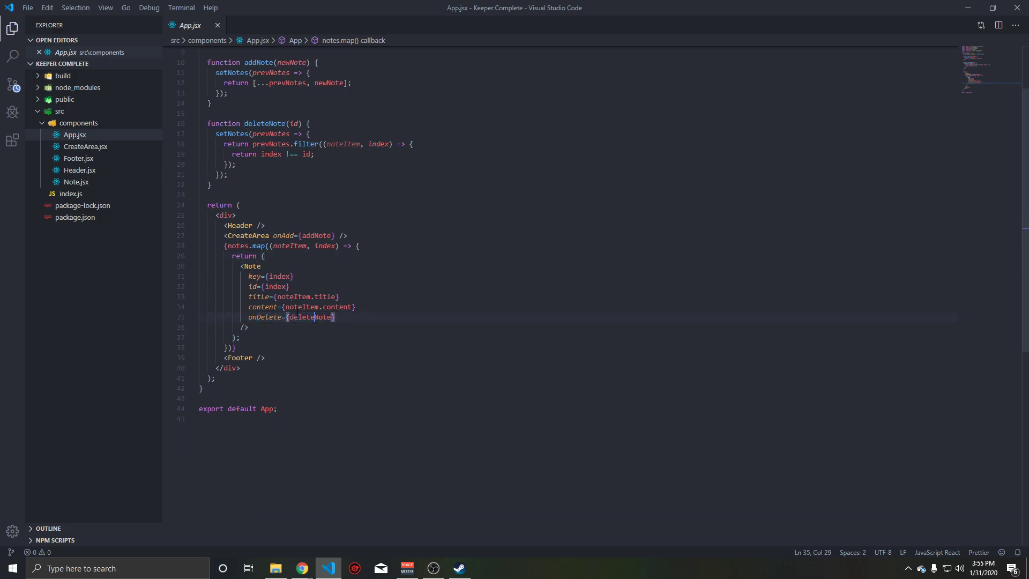
{"action": "left_click", "coordinate": [81, 182]}
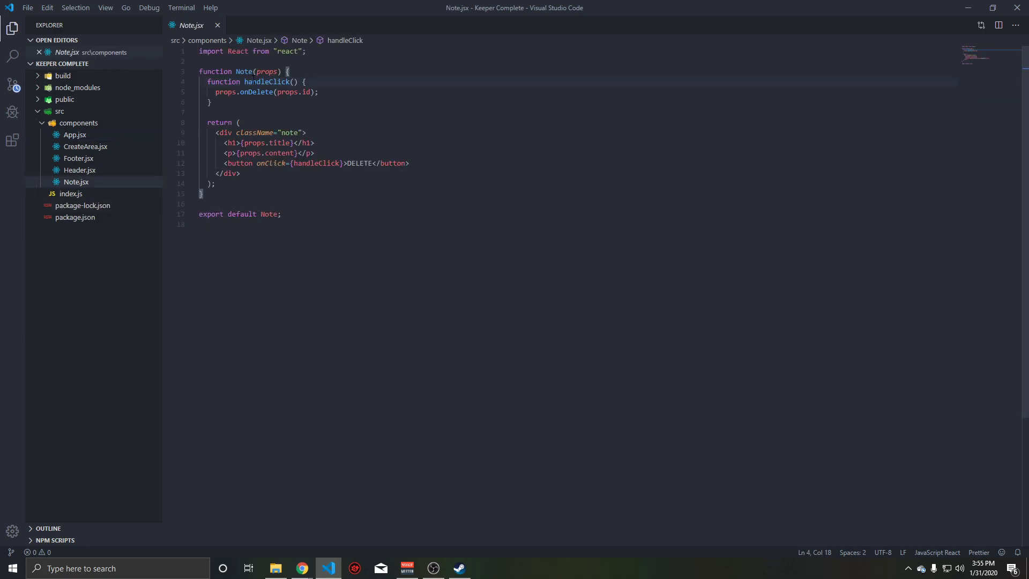
Highlight handleClick in Note.jsx and the index !== id filter in App.jsx, then minimize VS Code
{"action": "left_click", "coordinate": [269, 82]}
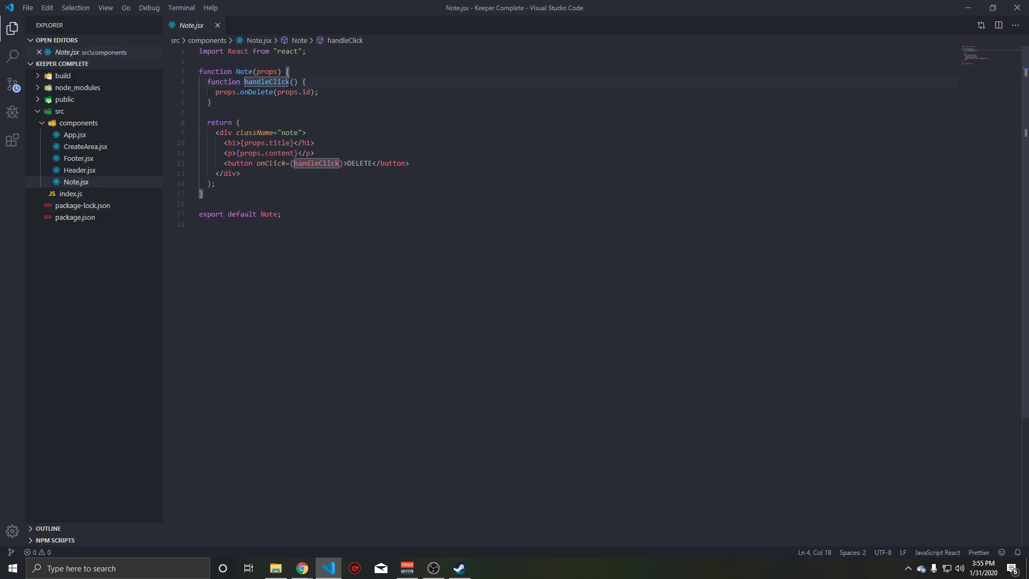
{"action": "left_click", "coordinate": [83, 137]}
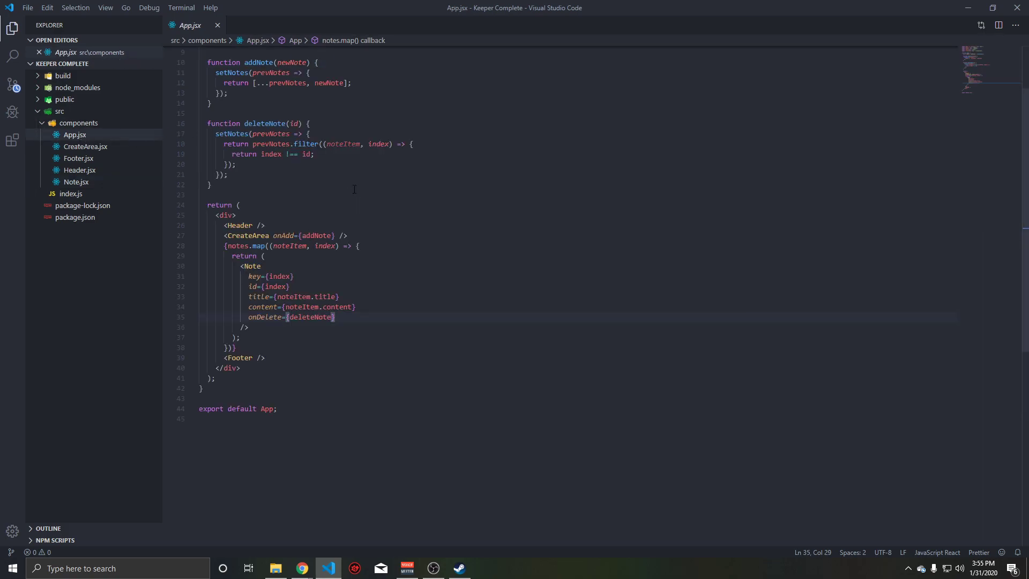
{"action": "left_click_drag", "start_coordinate": [317, 157], "coordinate": [285, 155]}
{"action": "left_click", "coordinate": [245, 154]}
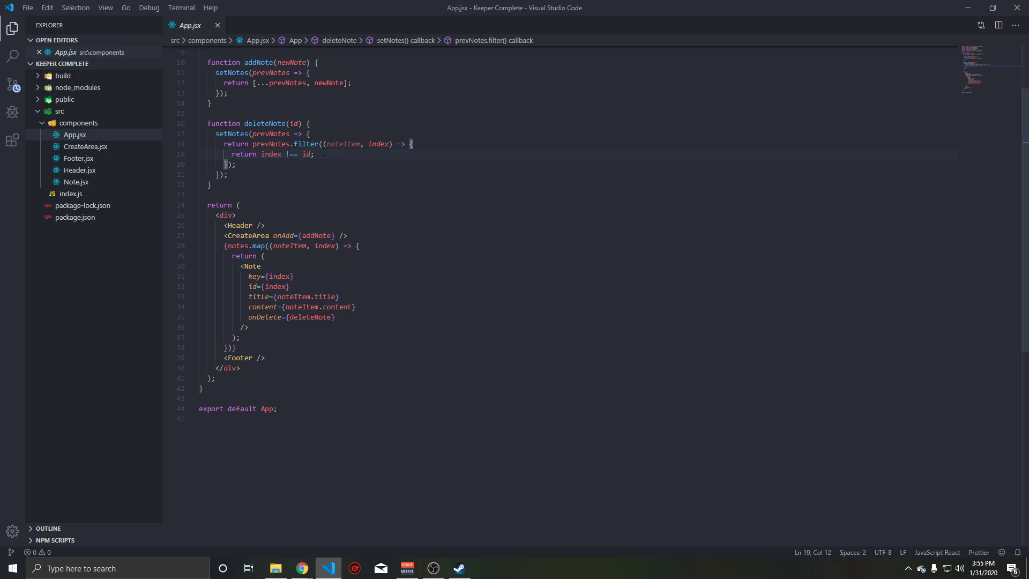
{"action": "left_click", "coordinate": [960, 12]}
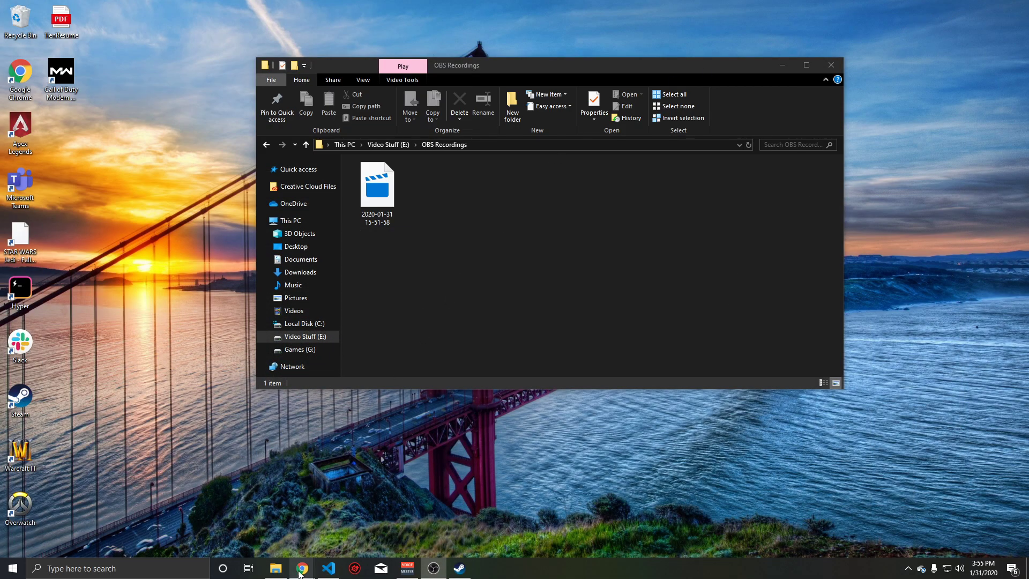
Bring Chrome forward and go from the GitHub profile to the tindog repository's Settings page
{"action": "mouse_move", "coordinate": [301, 569]}
{"action": "left_click", "coordinate": [276, 522]}
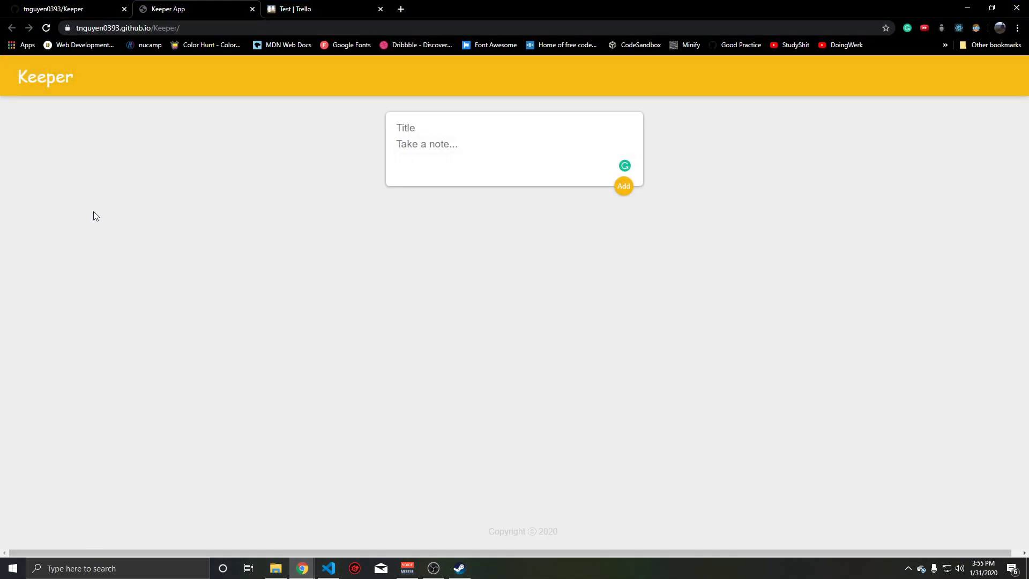
{"action": "left_click", "coordinate": [69, 9]}
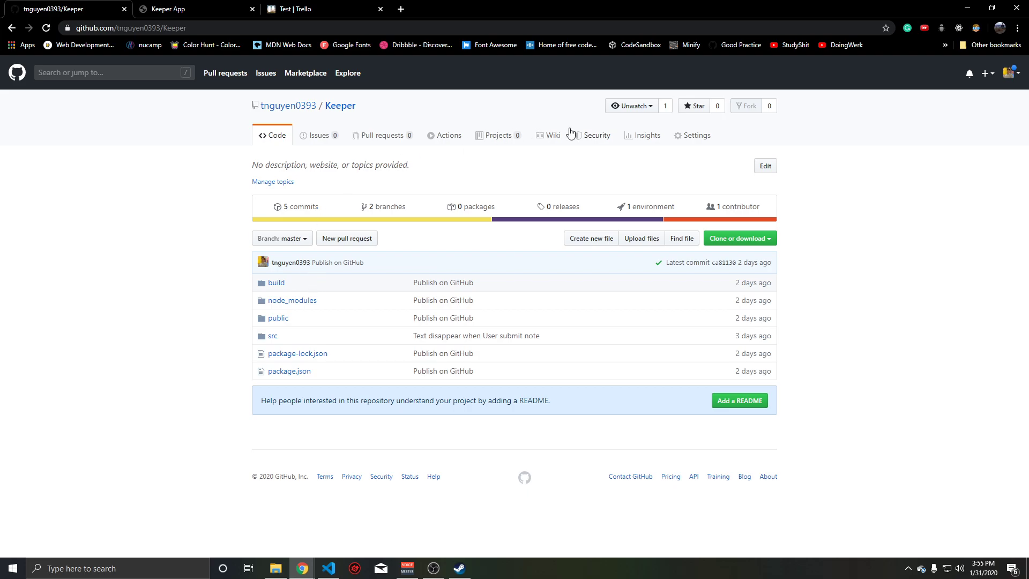
{"action": "left_click", "coordinate": [343, 106]}
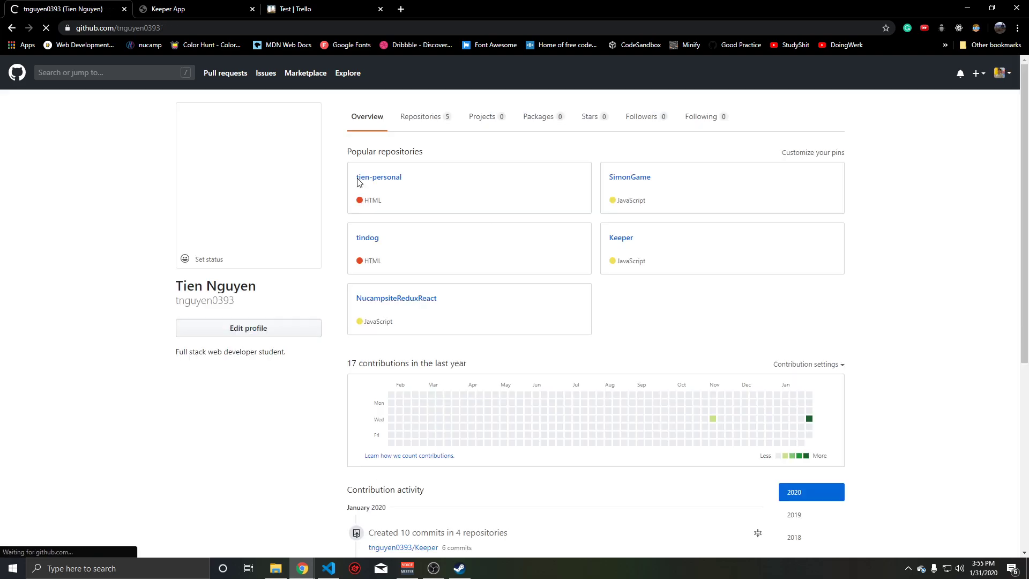
{"action": "left_click", "coordinate": [377, 242]}
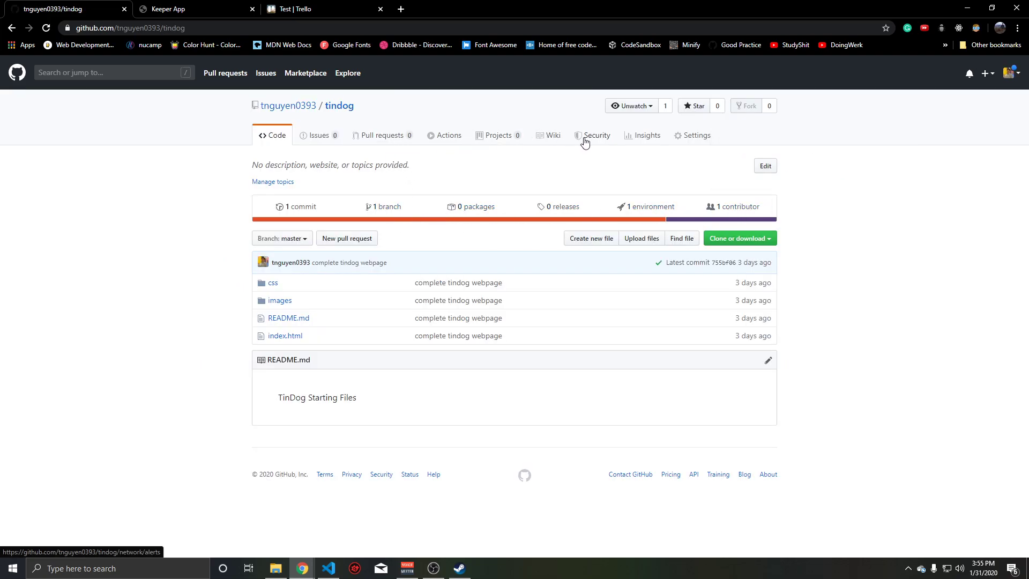
{"action": "left_click", "coordinate": [696, 137]}
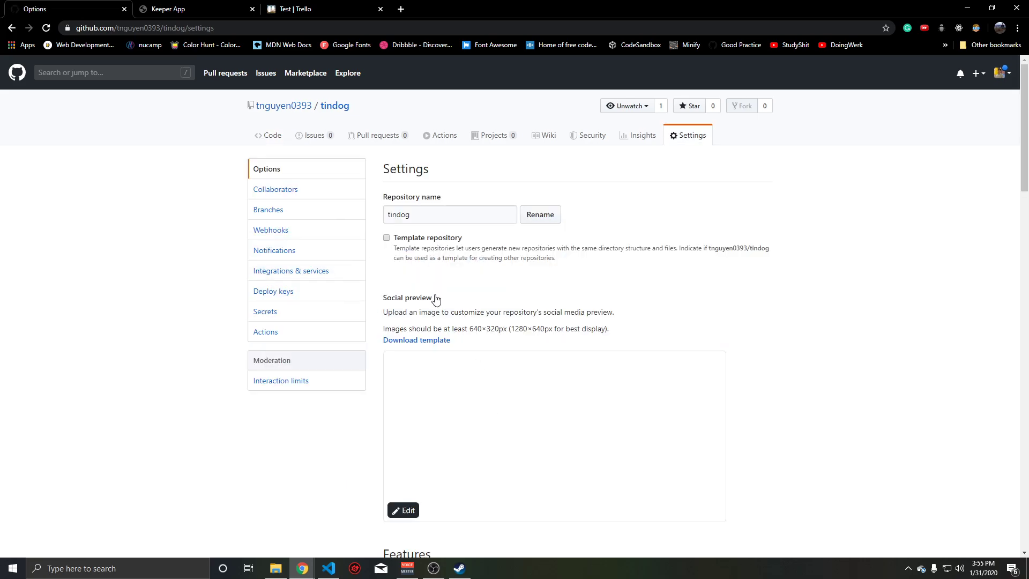
{"action": "scroll", "coordinate": [436, 298], "scroll_direction": "down", "scroll_amount": 20}
Open the published TinDog GitHub Pages site and flip through its testimonials
{"action": "left_click", "coordinate": [537, 458]}
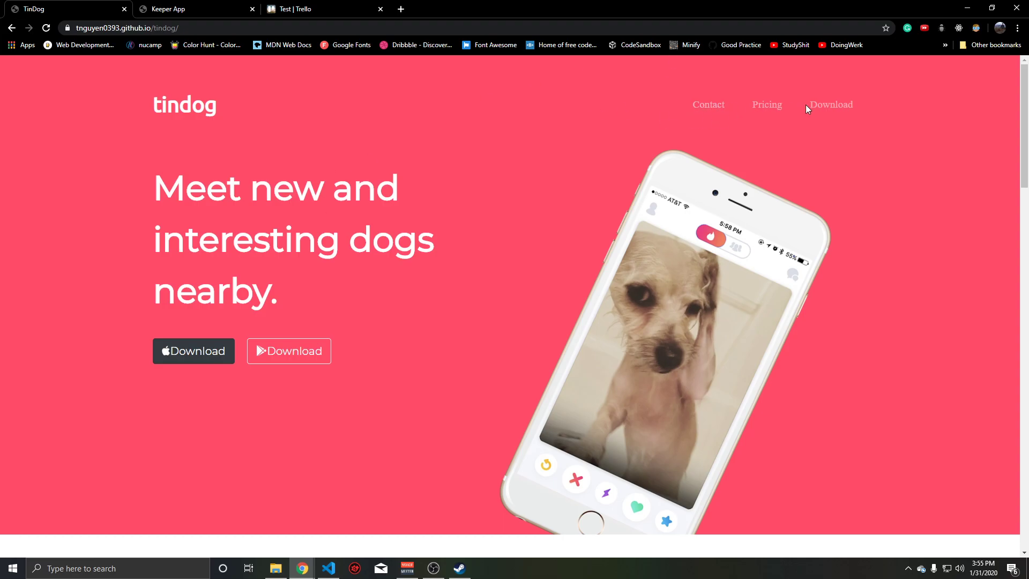
{"action": "scroll", "coordinate": [540, 209], "scroll_direction": "down", "scroll_amount": 8}
{"action": "scroll", "coordinate": [540, 209], "scroll_direction": "down", "scroll_amount": 10}
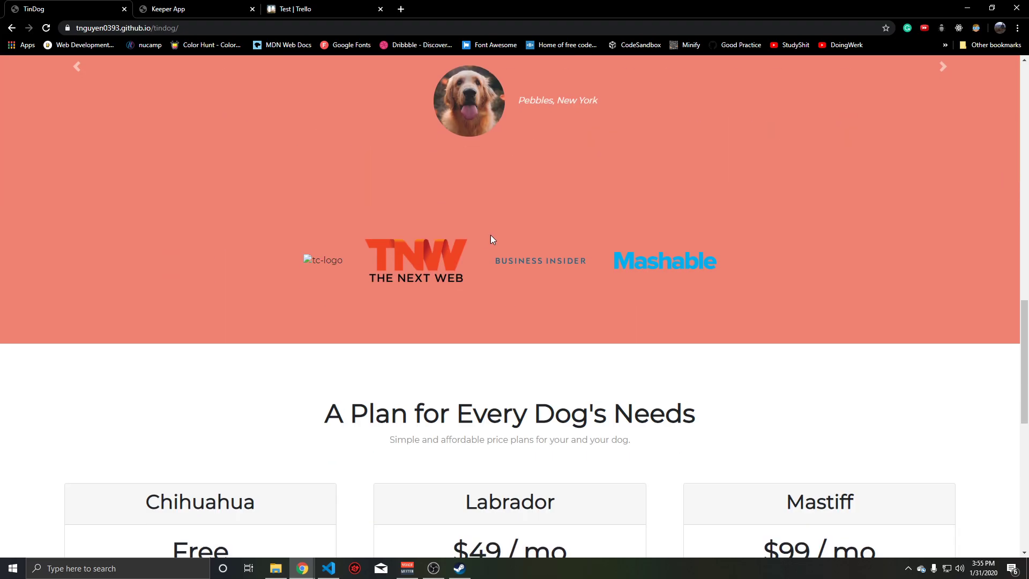
{"action": "scroll", "coordinate": [907, 209], "scroll_direction": "up", "scroll_amount": 3}
{"action": "left_click", "coordinate": [943, 223]}
{"action": "left_click", "coordinate": [943, 223]}
{"action": "scroll", "coordinate": [783, 296], "scroll_direction": "up", "scroll_amount": 15}
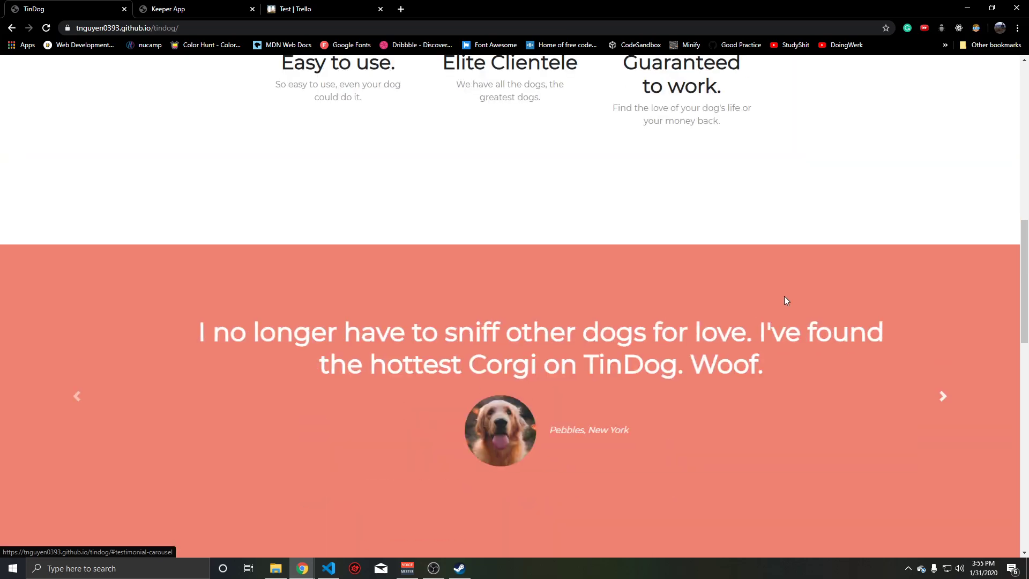
Narrow the browser window to toggle the collapsed navigation menu, then maximize Chrome again
{"action": "double_click", "coordinate": [615, 3]}
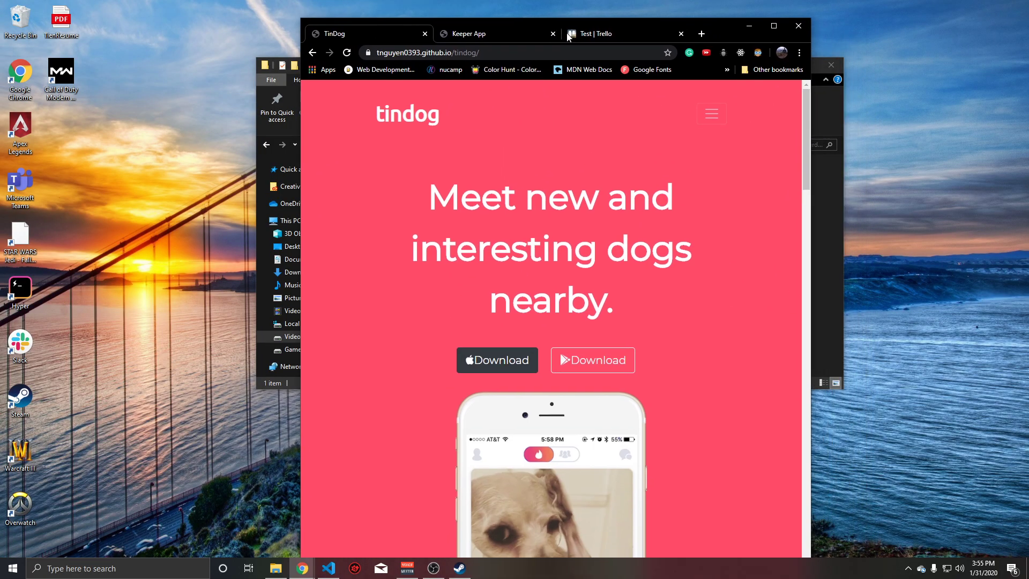
{"action": "left_click", "coordinate": [712, 114]}
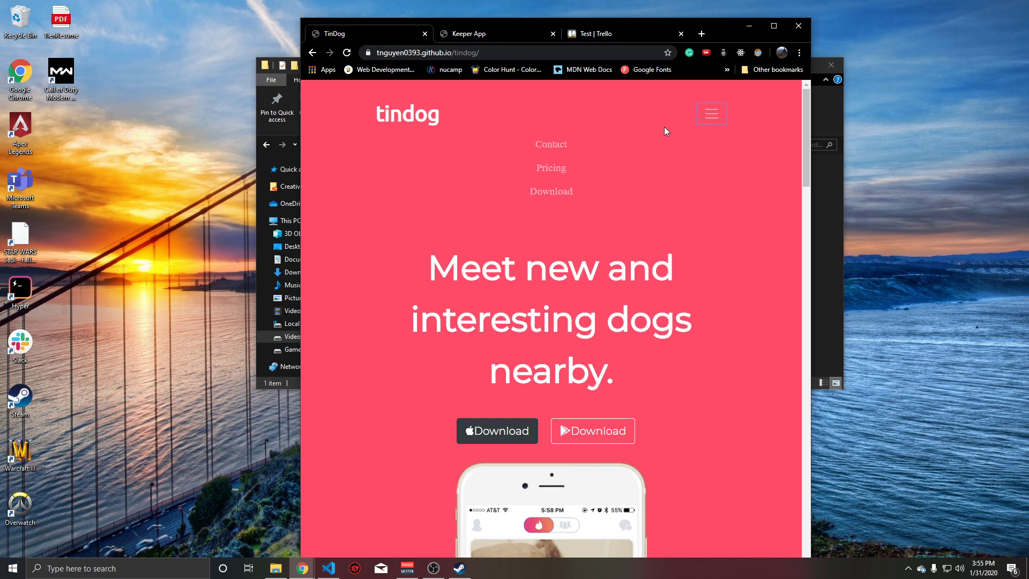
{"action": "left_click", "coordinate": [711, 113]}
{"action": "left_click", "coordinate": [711, 114]}
{"action": "left_click", "coordinate": [711, 114]}
{"action": "double_click", "coordinate": [712, 22]}
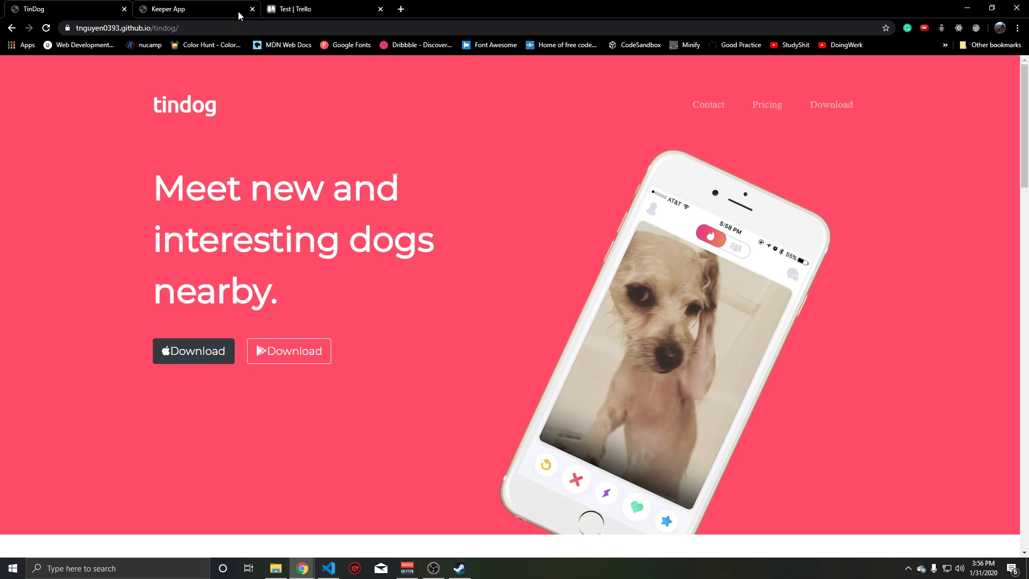
{"action": "left_click", "coordinate": [313, 565]}
Switch to the Simon game, restart it with the A key, and repeat the green, red, green, yellow sequence
{"action": "left_click", "coordinate": [345, 534]}
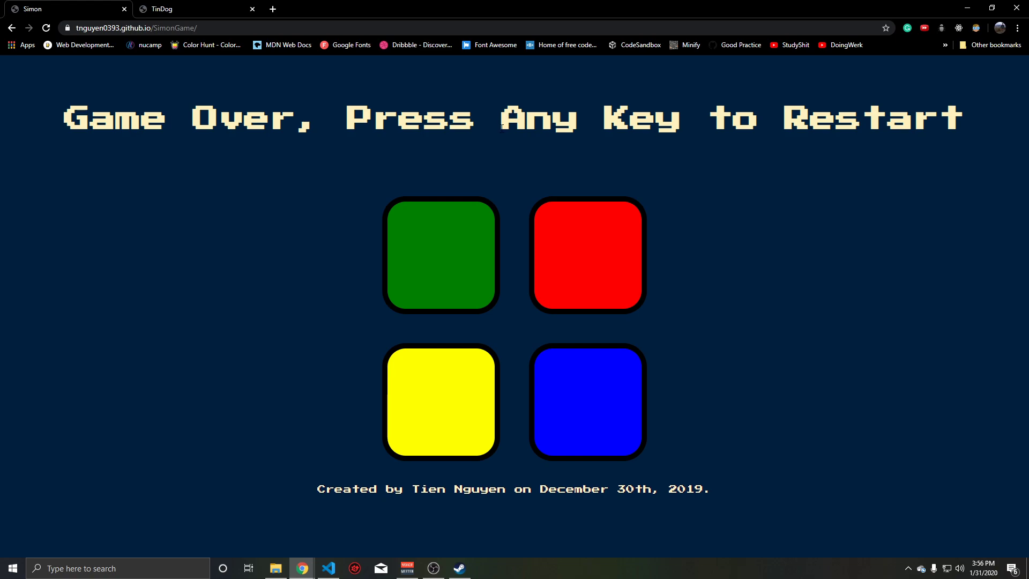
{"action": "key", "text": "a"}
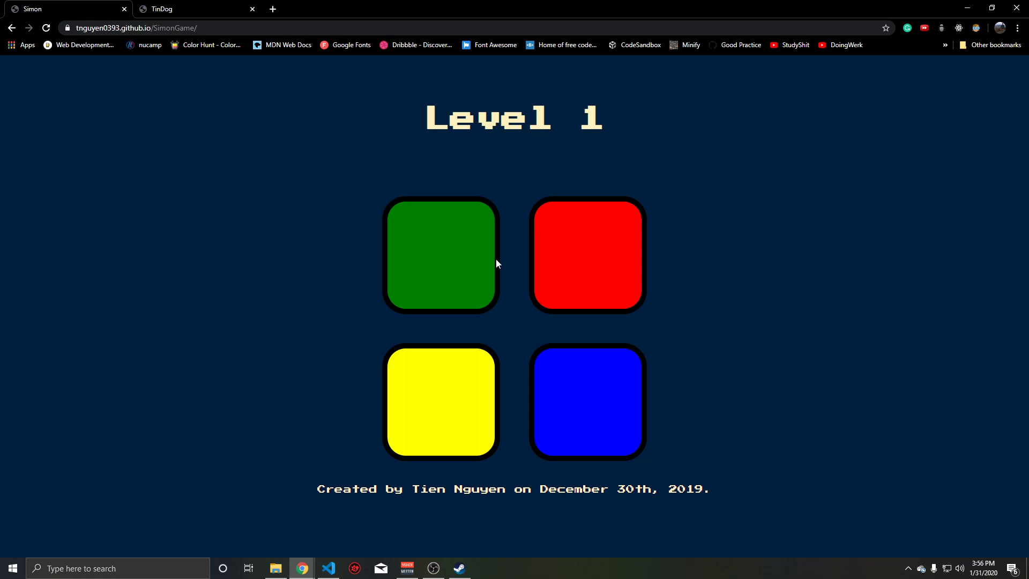
{"action": "left_click", "coordinate": [444, 290]}
{"action": "left_click_drag", "start_coordinate": [426, 117], "coordinate": [629, 120]}
{"action": "left_click", "coordinate": [629, 120]}
{"action": "left_click", "coordinate": [435, 269]}
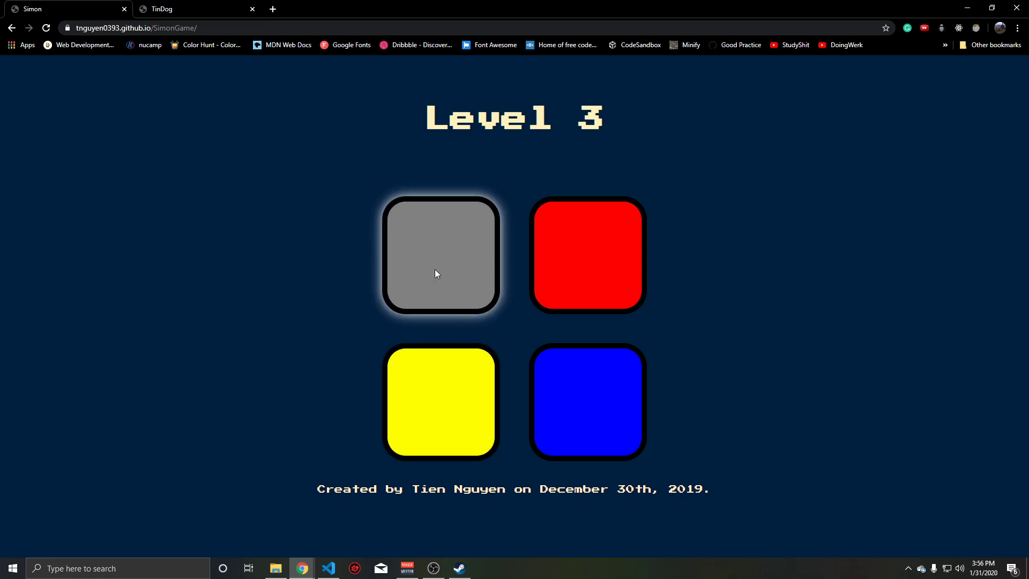
{"action": "left_click", "coordinate": [480, 371]}
{"action": "left_click_drag", "start_coordinate": [643, 149], "coordinate": [480, 133]}
{"action": "left_click", "coordinate": [480, 133]}
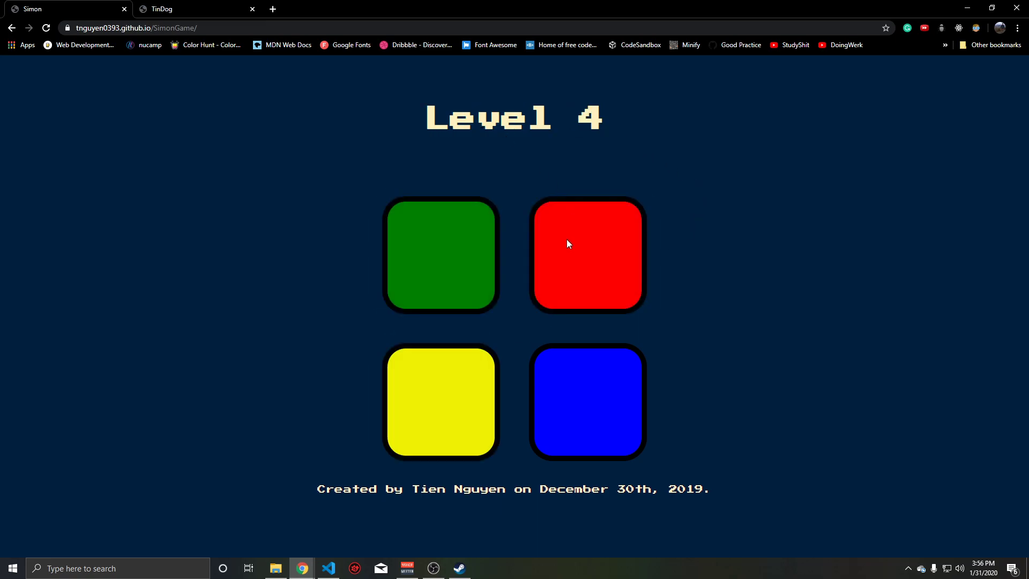
{"action": "left_click_drag", "start_coordinate": [504, 118], "coordinate": [609, 121]}
{"action": "left_click", "coordinate": [613, 117]}
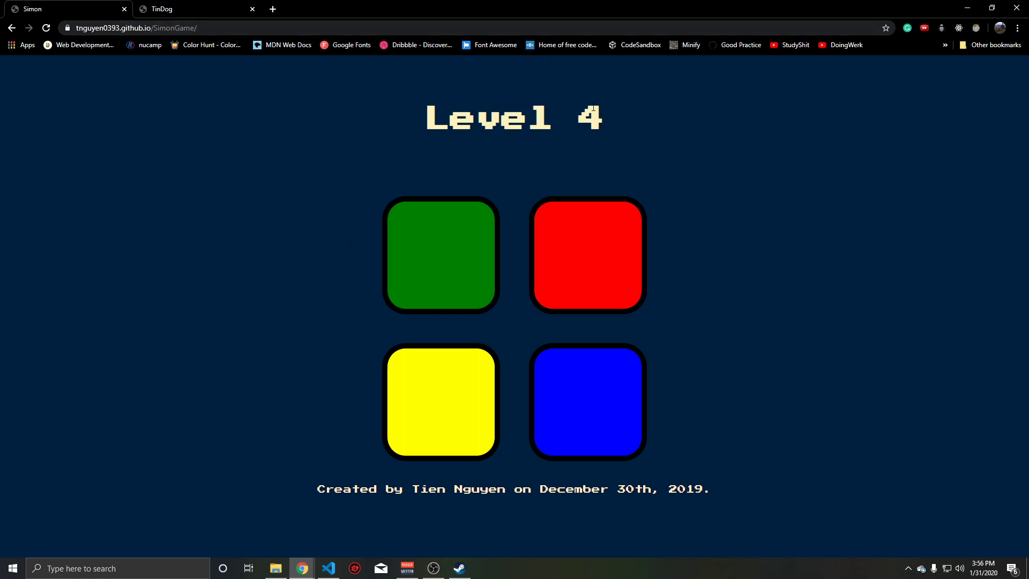
Continue the sequence with green, yellow and blue until the game ends at Level 4
{"action": "left_click", "coordinate": [442, 278]}
{"action": "left_click", "coordinate": [465, 367]}
{"action": "left_click", "coordinate": [580, 379]}
{"action": "left_click_drag", "start_coordinate": [296, 121], "coordinate": [502, 121]}
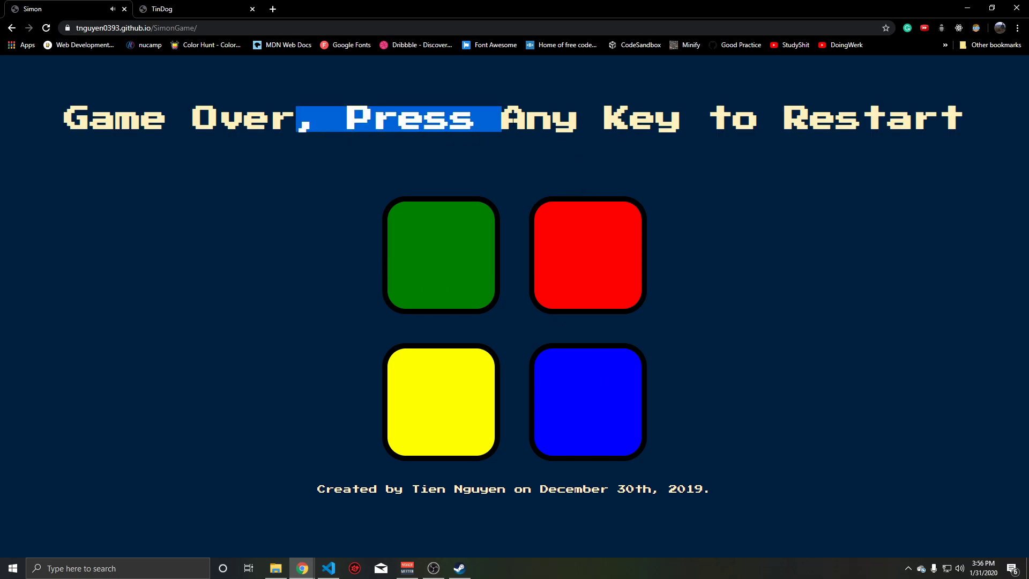
{"action": "left_click", "coordinate": [540, 167]}
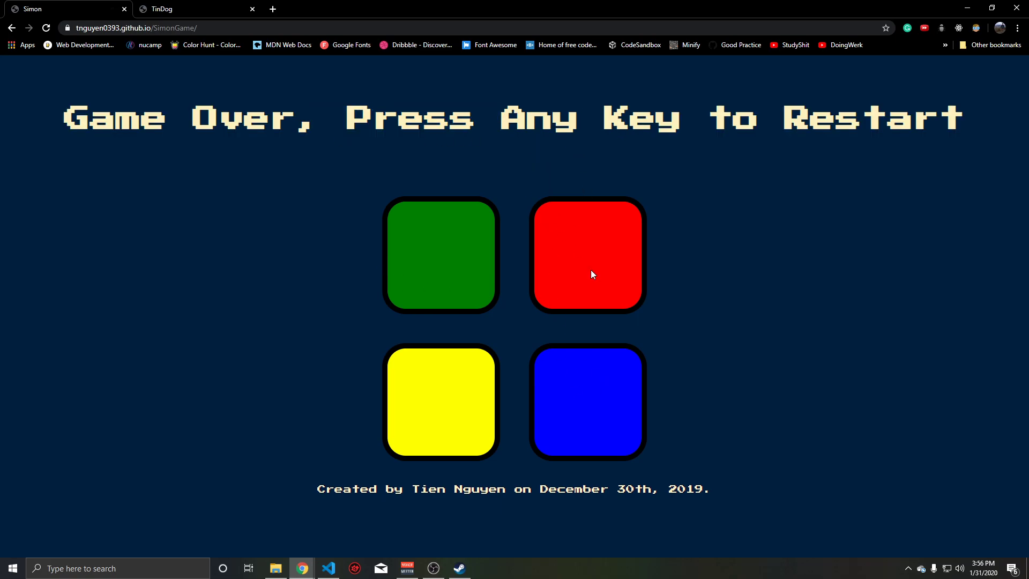